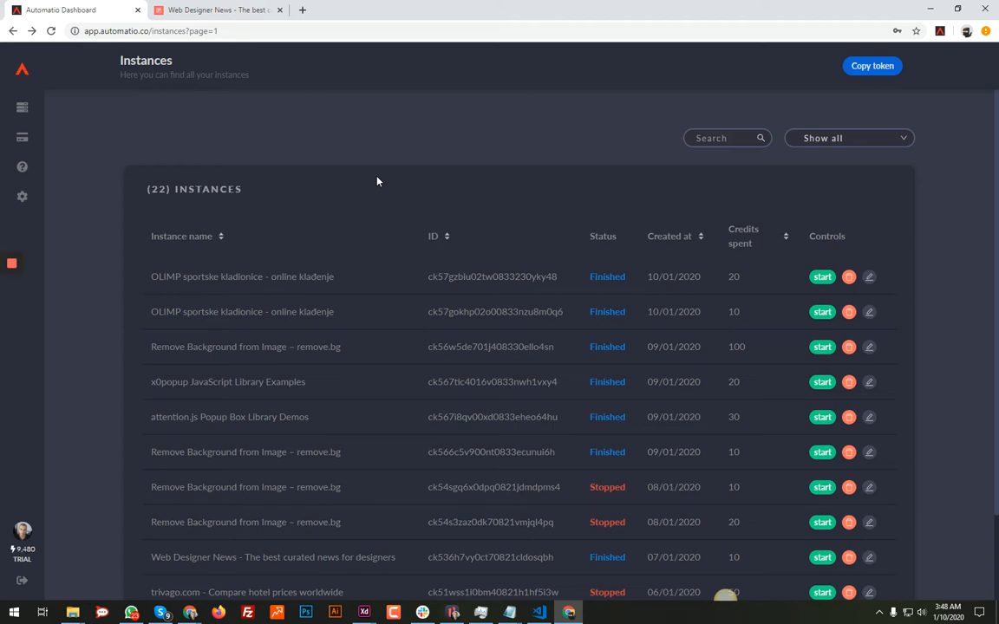
Switch to the Web Designer News page, look through its article list and open the Automatio extension on it
{"action": "left_click", "coordinate": [239, 16]}
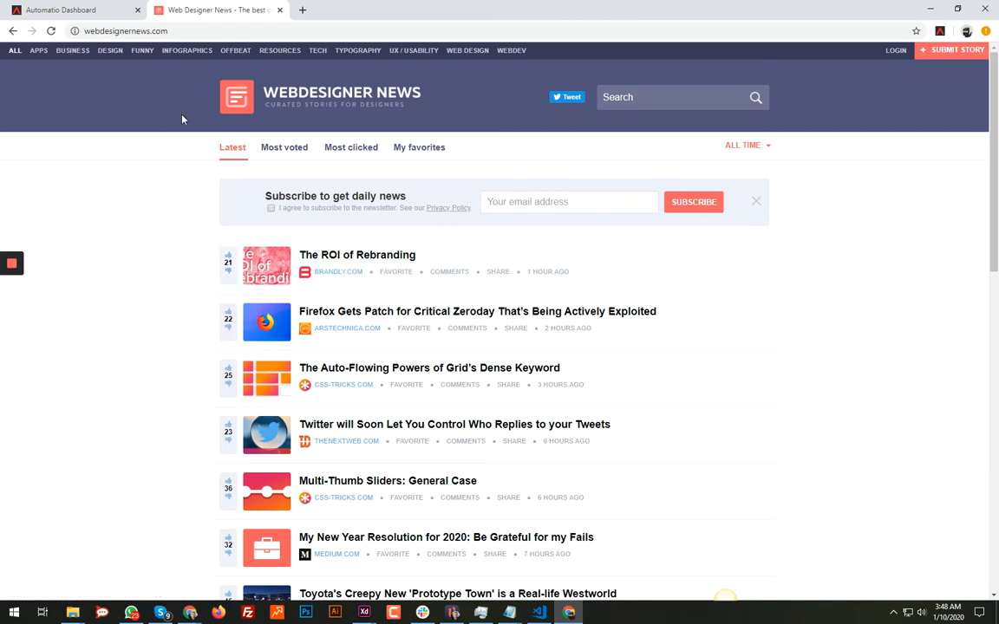
{"action": "mouse_move", "coordinate": [749, 146]}
{"action": "left_click_drag", "start_coordinate": [995, 170], "coordinate": [996, 490]}
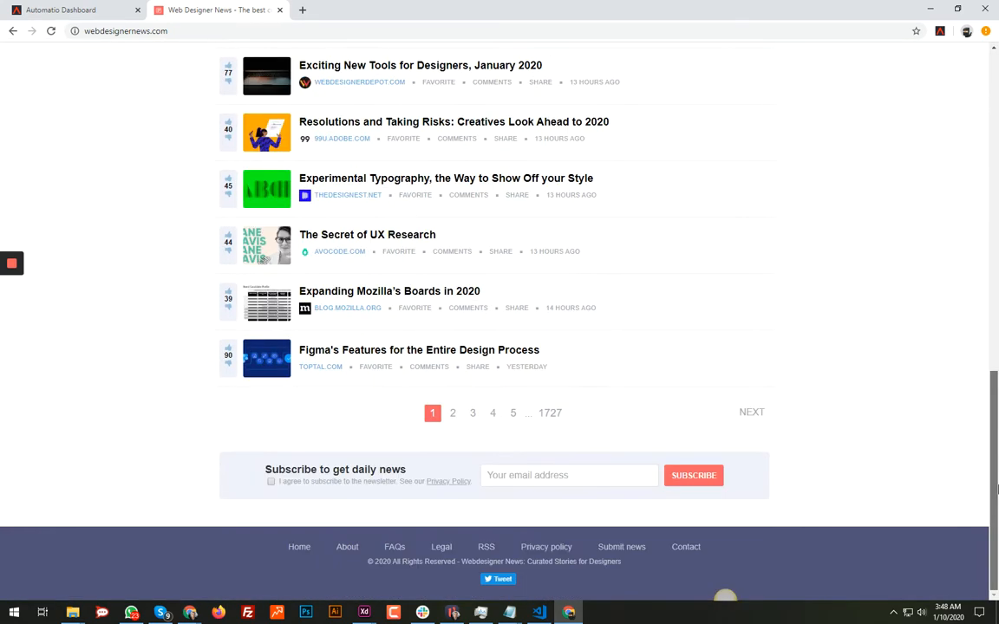
{"action": "left_click_drag", "start_coordinate": [996, 423], "coordinate": [996, 95]}
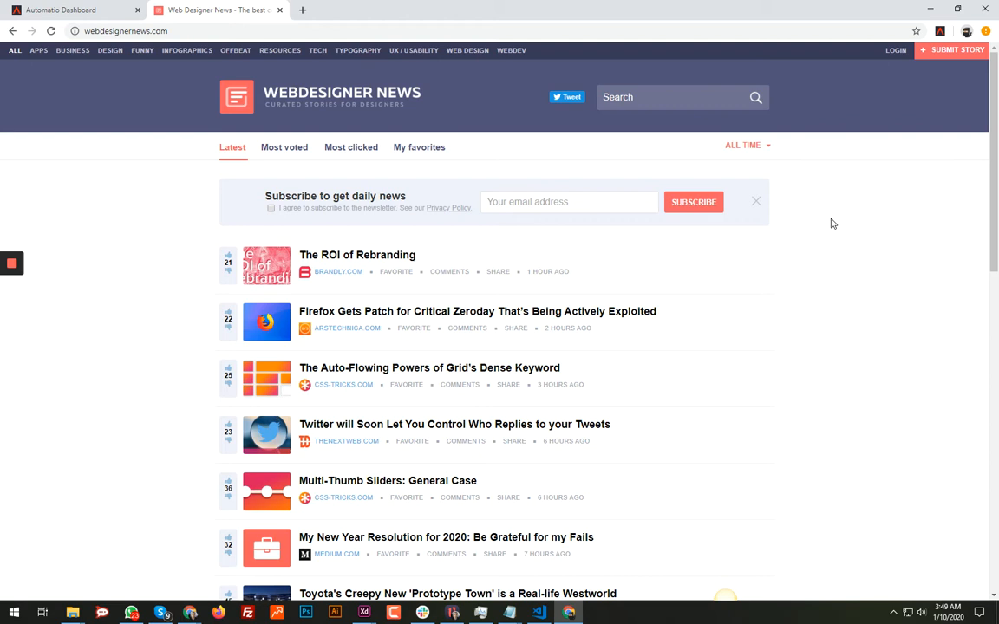
{"action": "left_click", "coordinate": [938, 32]}
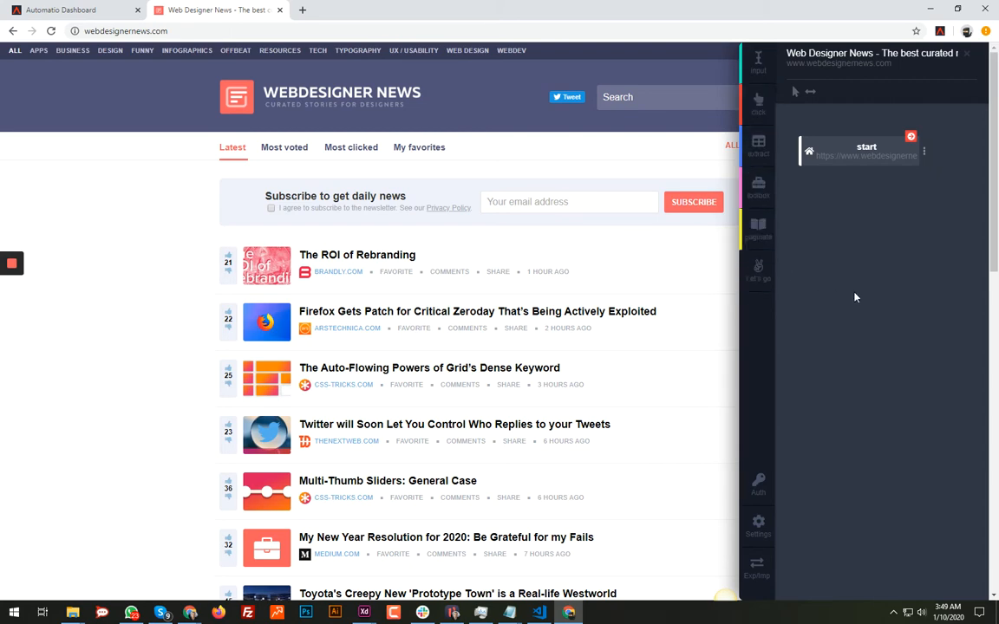
{"action": "scroll", "coordinate": [323, 294], "scroll_direction": "down", "scroll_amount": 10}
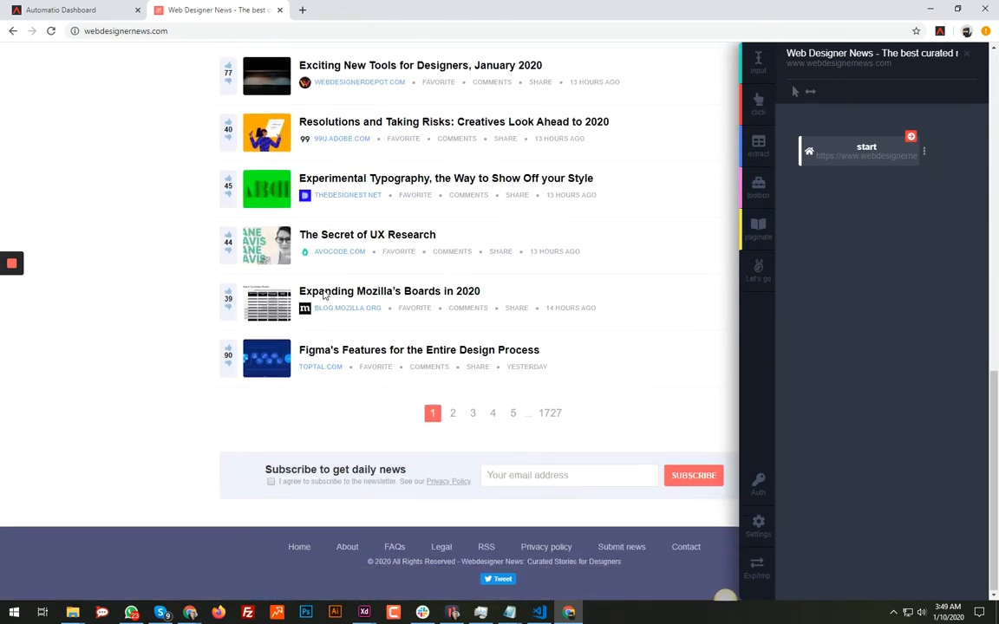
{"action": "scroll", "coordinate": [323, 295], "scroll_direction": "up", "scroll_amount": 10}
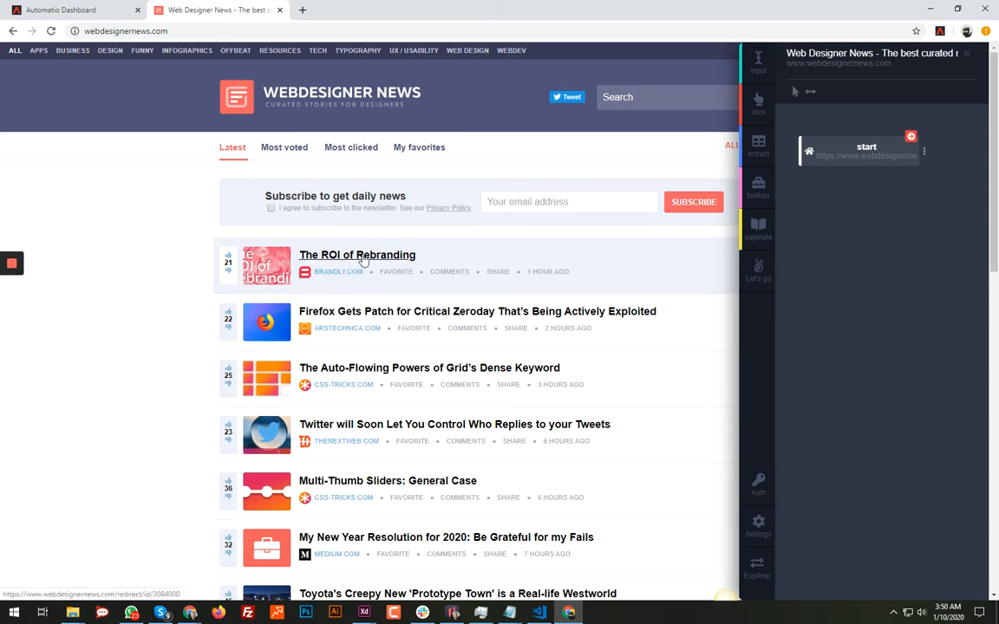
{"action": "left_click_drag", "start_coordinate": [569, 271], "coordinate": [525, 277]}
{"action": "left_click", "coordinate": [580, 274]}
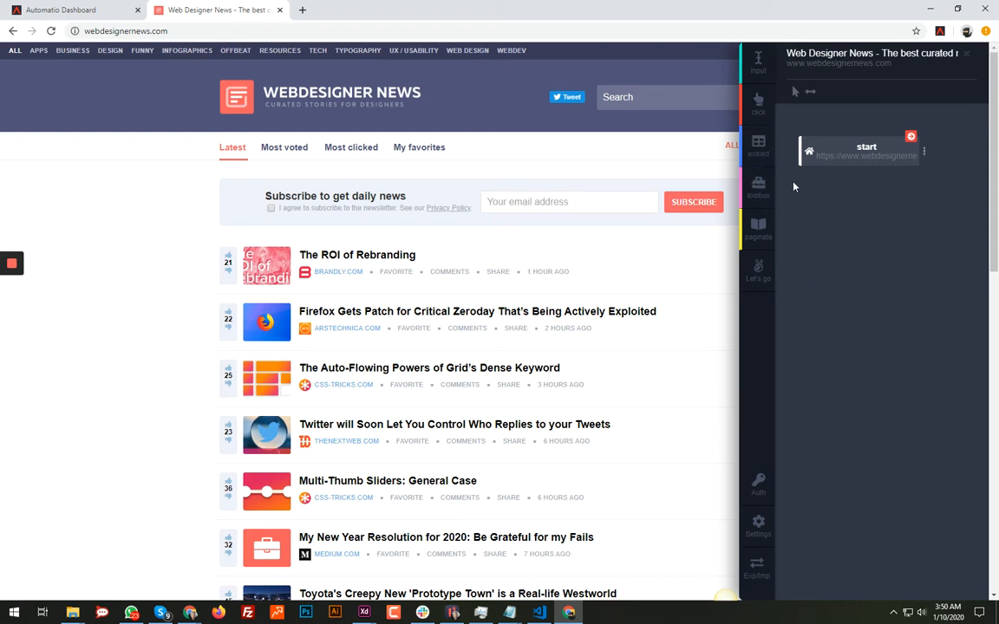
Add an extract action that captures all the article titles on the page and name it "title"
{"action": "left_click", "coordinate": [758, 145]}
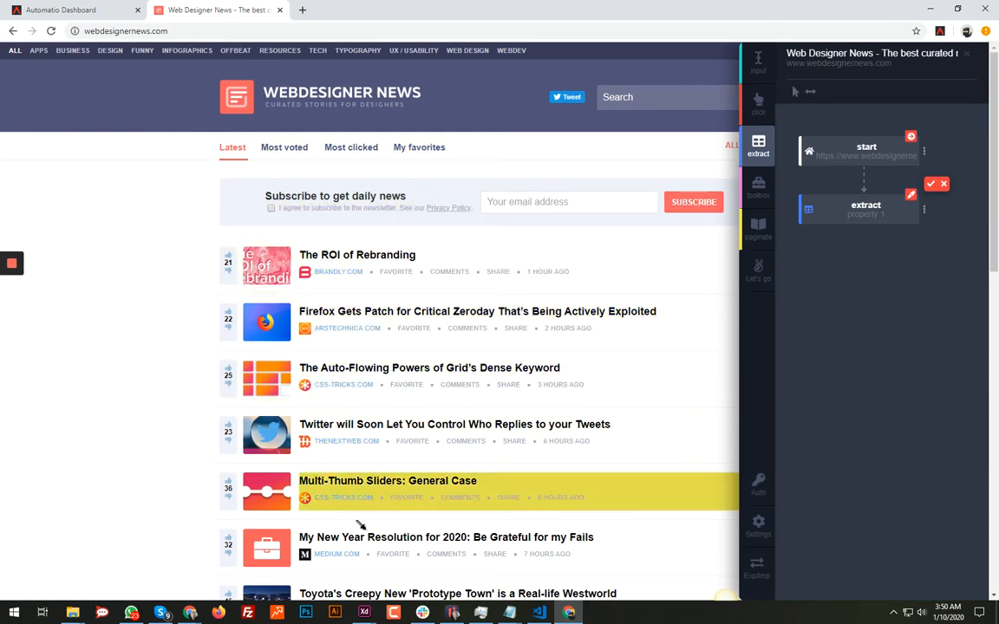
{"action": "left_click", "coordinate": [356, 255]}
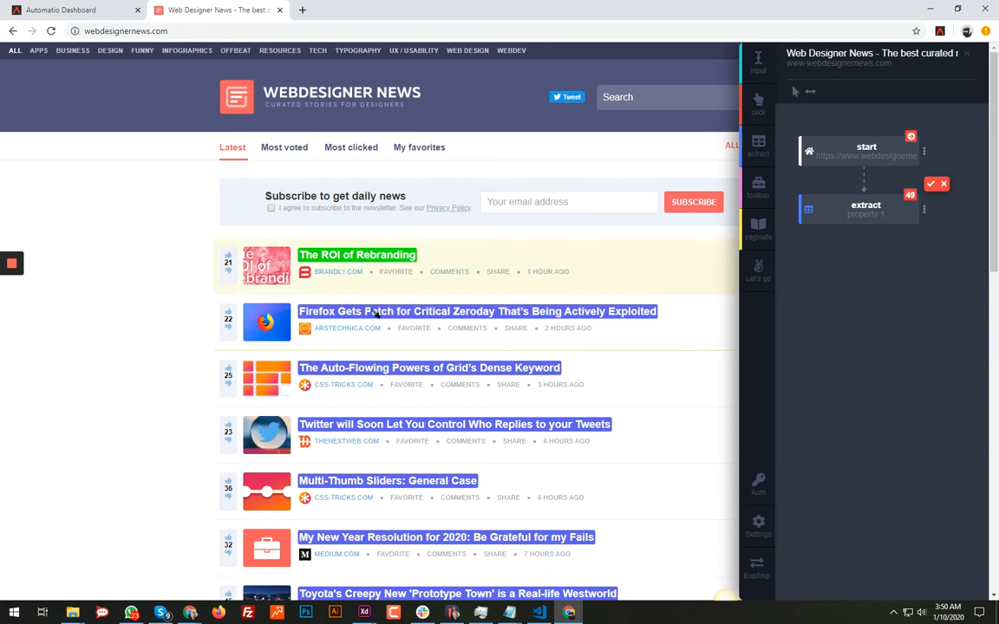
{"action": "scroll", "coordinate": [387, 330], "scroll_direction": "down", "scroll_amount": 10}
{"action": "scroll", "coordinate": [387, 330], "scroll_direction": "up", "scroll_amount": 10}
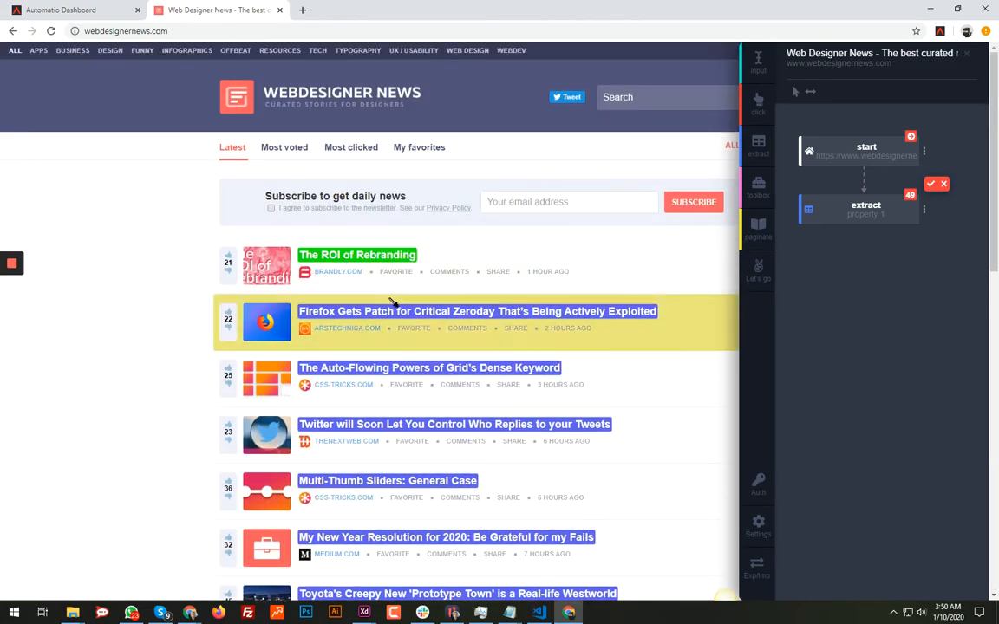
{"action": "scroll", "coordinate": [394, 329], "scroll_direction": "down", "scroll_amount": 8}
{"action": "scroll", "coordinate": [382, 359], "scroll_direction": "down", "scroll_amount": 3}
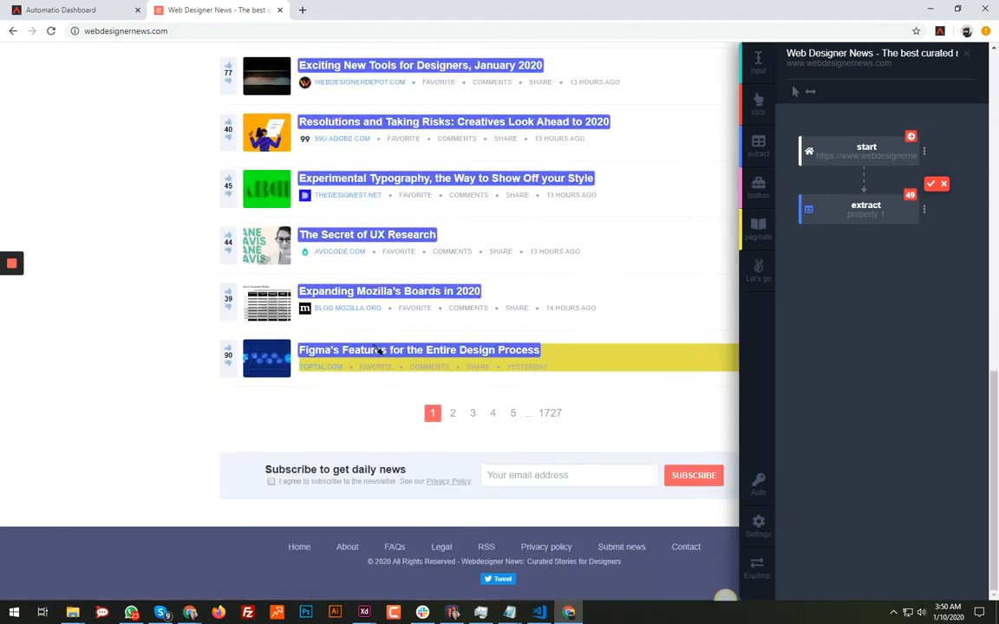
{"action": "scroll", "coordinate": [375, 358], "scroll_direction": "up", "scroll_amount": 10}
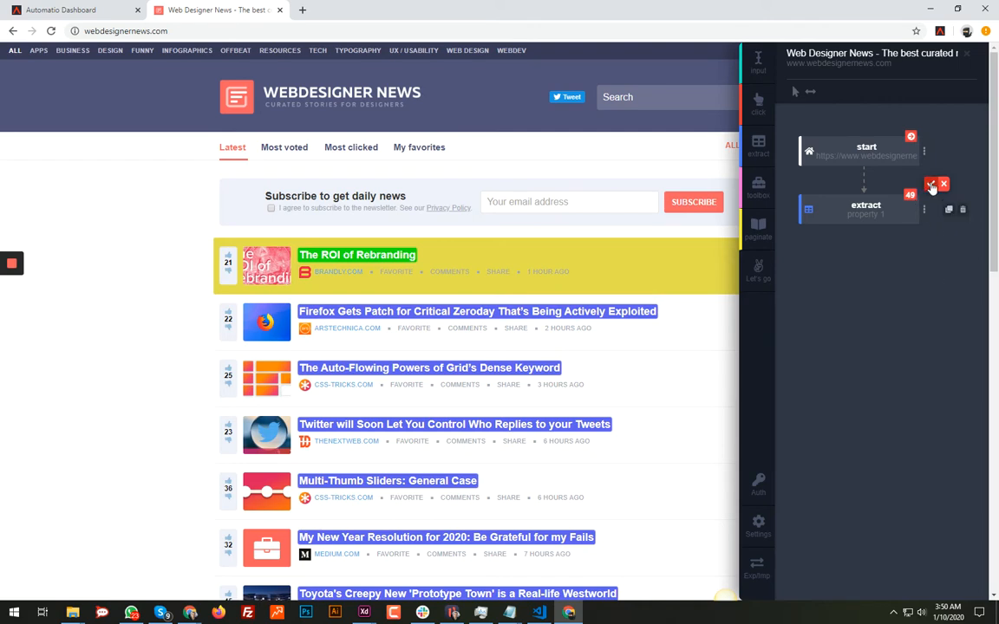
{"action": "left_click", "coordinate": [932, 186]}
{"action": "left_click", "coordinate": [865, 217]}
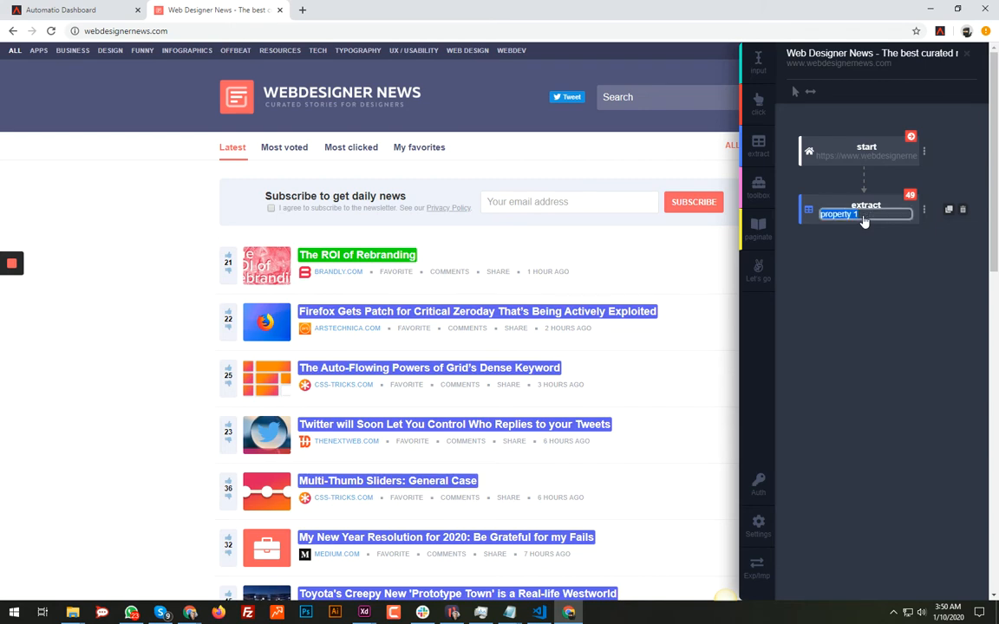
{"action": "type", "text": "title"}
{"action": "key", "text": "Return"}
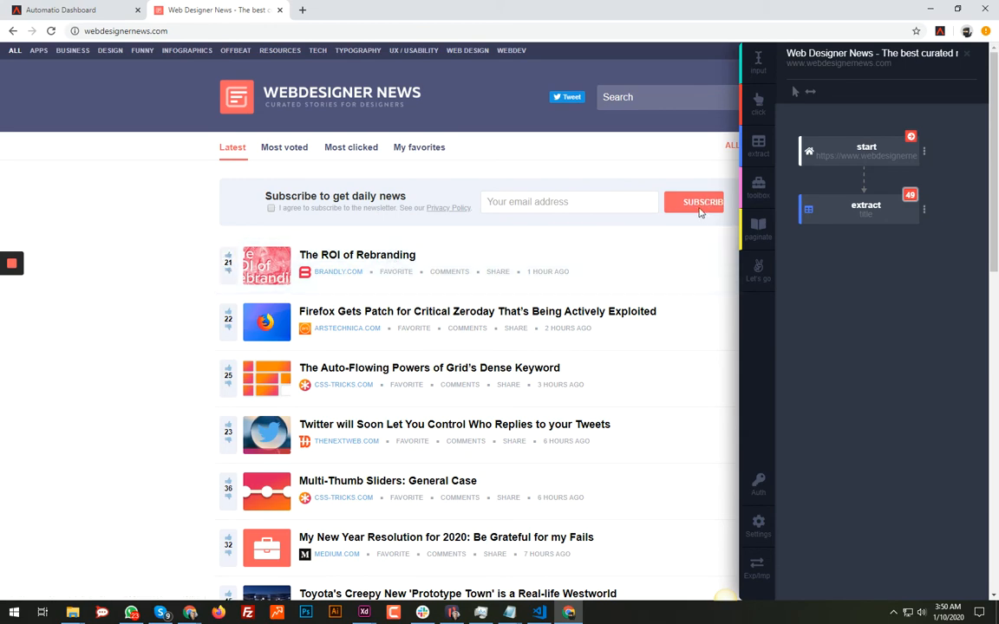
Add an extract action for the vote counts of all articles and name it "votes"
{"action": "left_click", "coordinate": [757, 145]}
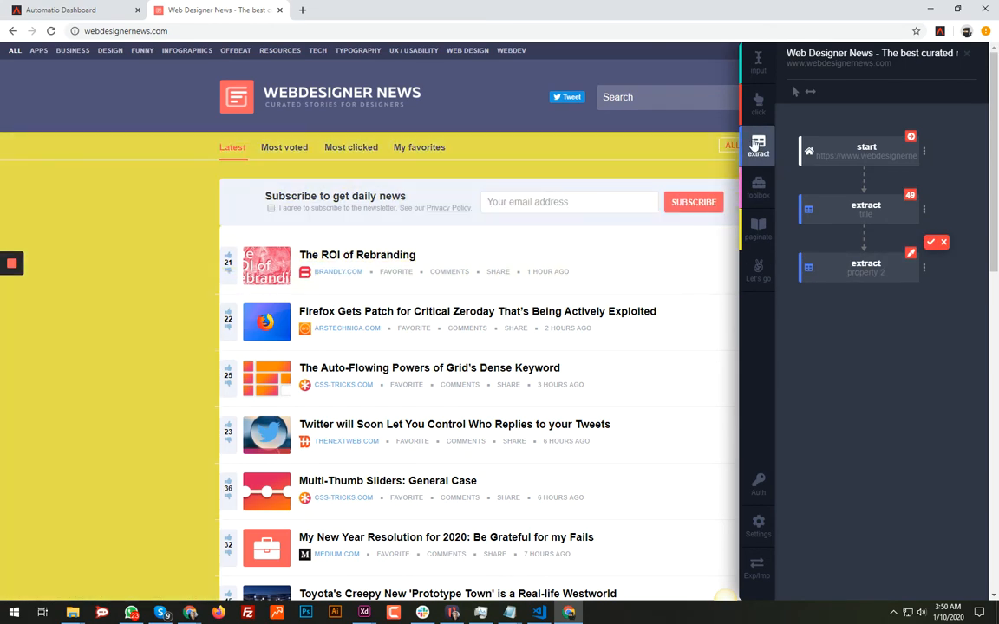
{"action": "left_click", "coordinate": [231, 265]}
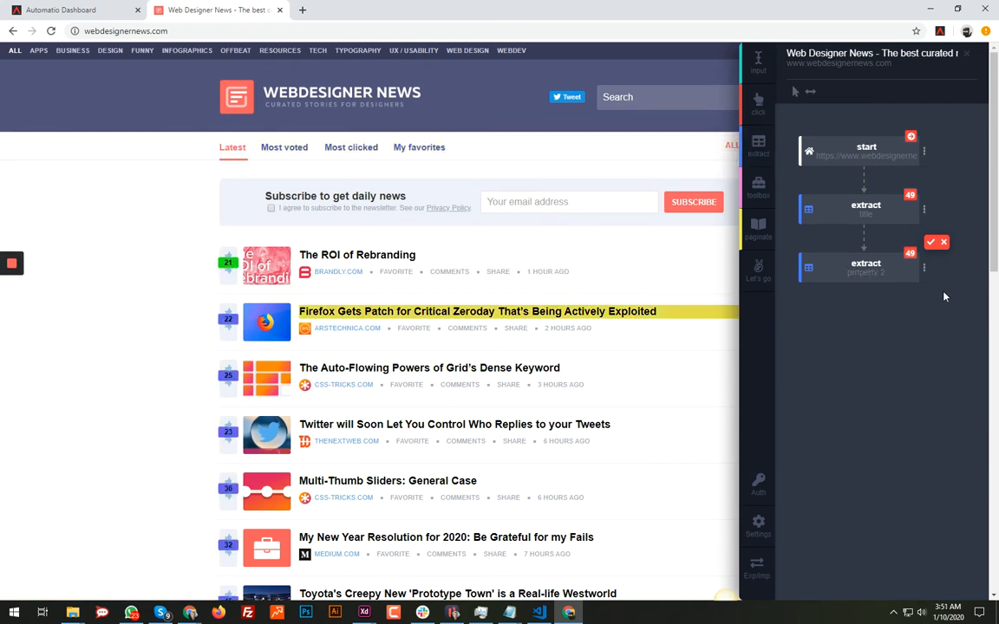
{"action": "left_click", "coordinate": [930, 248]}
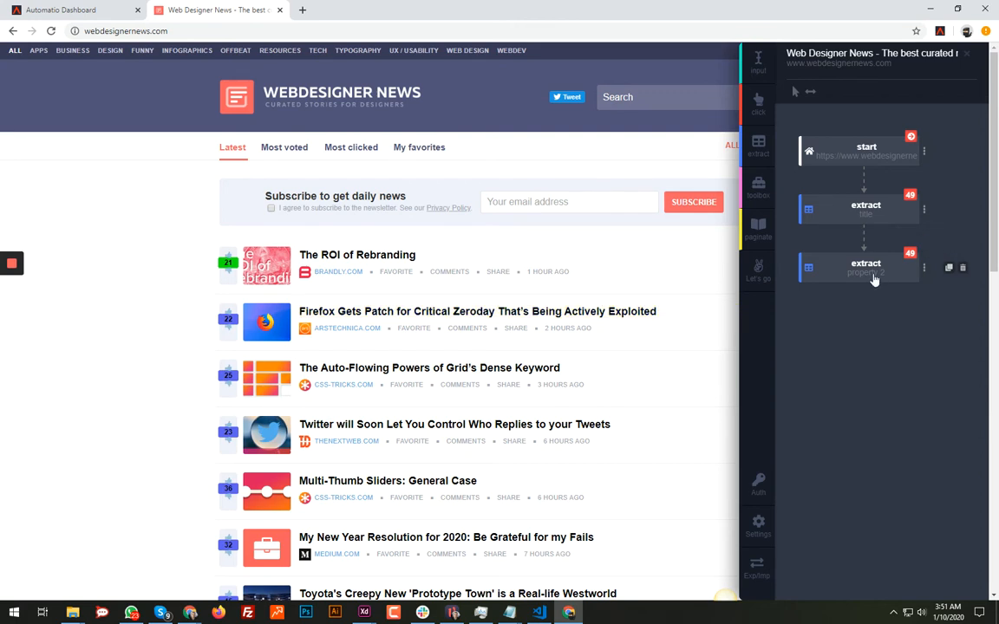
{"action": "left_click", "coordinate": [873, 277]}
{"action": "type", "text": "votes"}
{"action": "key", "text": "Return"}
Add an extract action for the article thumbnails, set it to extract the Image url and name it "thumbs"
{"action": "left_click", "coordinate": [745, 148]}
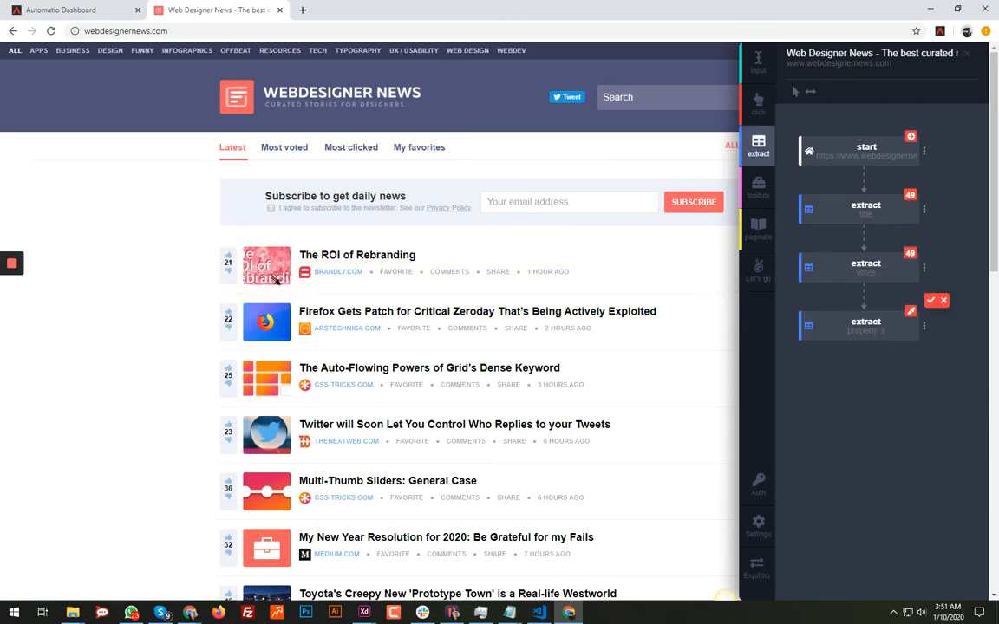
{"action": "left_click", "coordinate": [930, 301]}
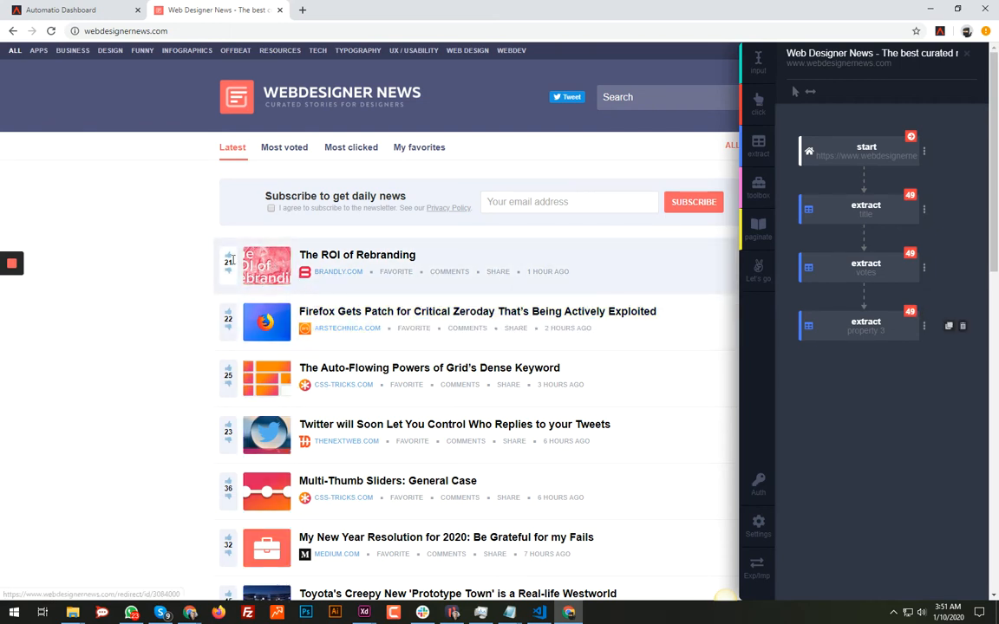
{"action": "left_click_drag", "start_coordinate": [428, 254], "coordinate": [321, 255]}
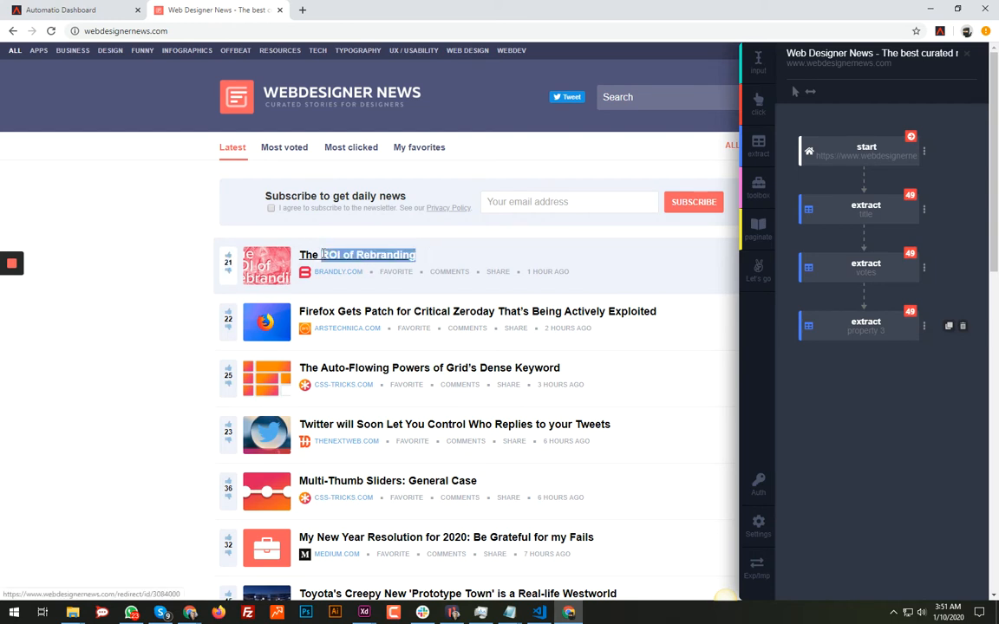
{"action": "left_click", "coordinate": [924, 326]}
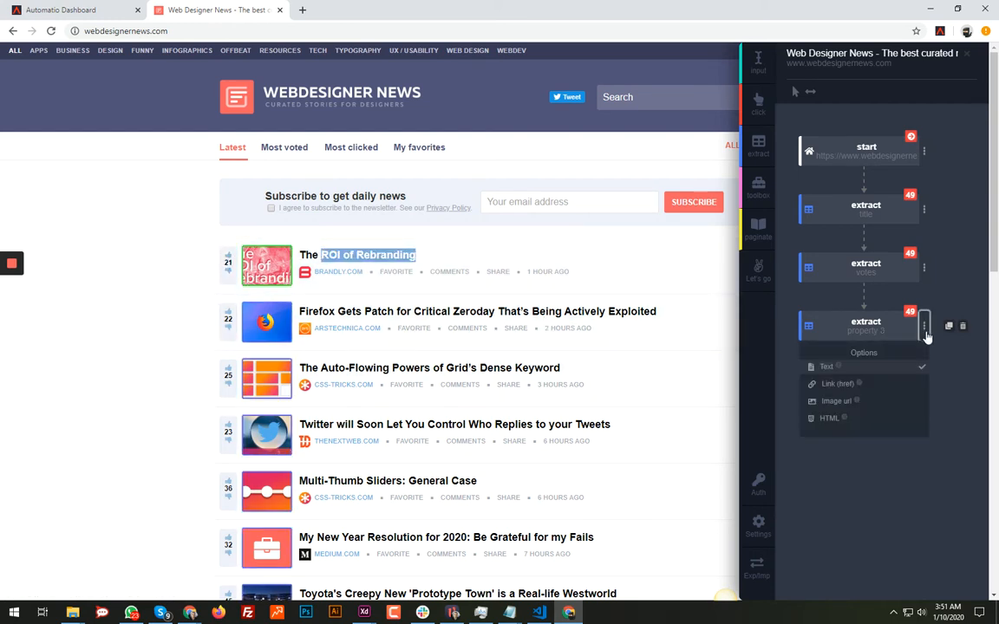
{"action": "left_click", "coordinate": [879, 404]}
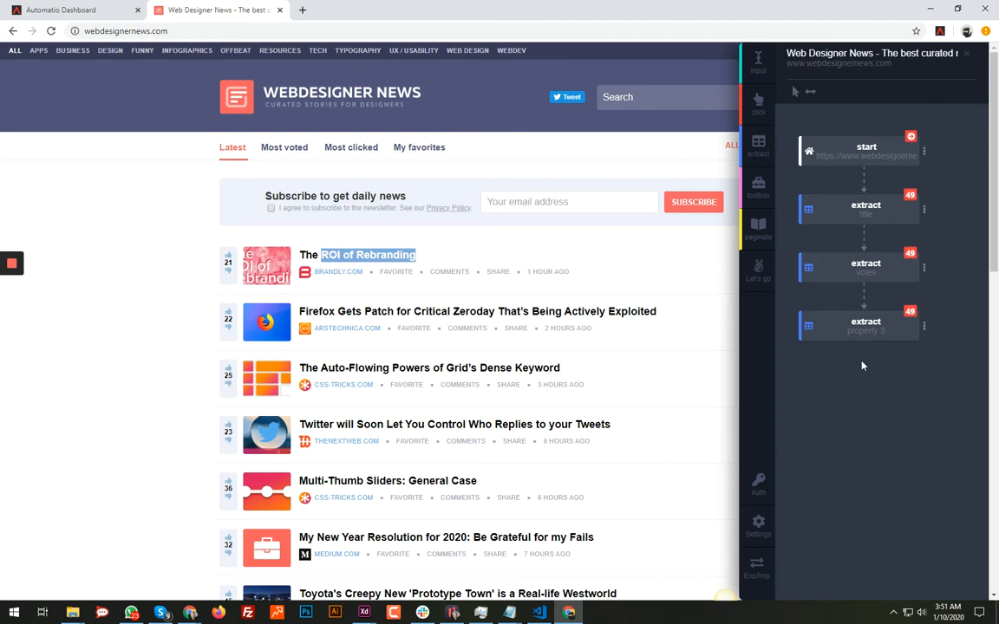
{"action": "left_click", "coordinate": [865, 331]}
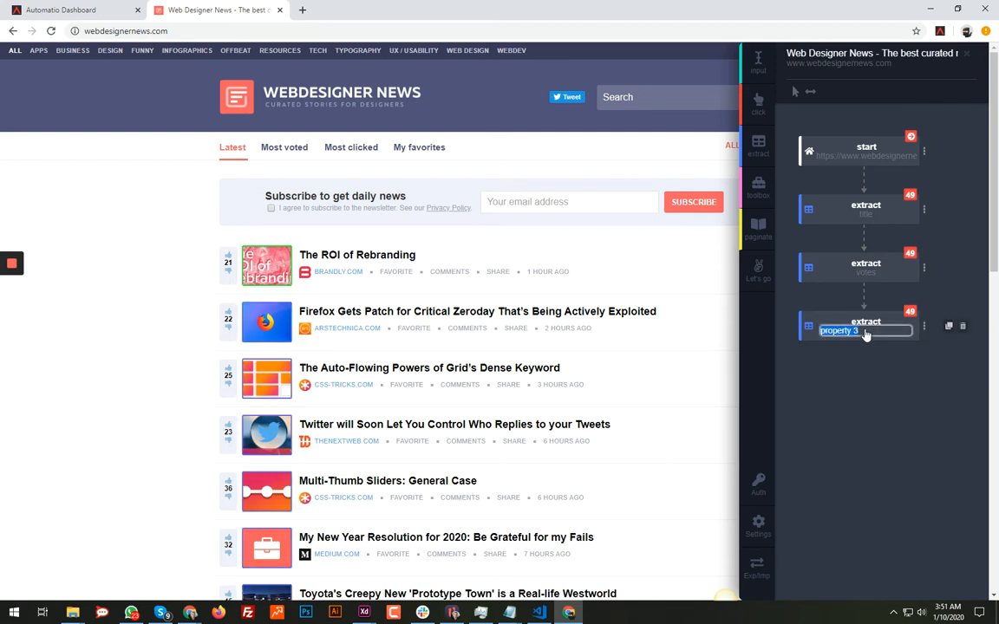
{"action": "type", "text": "thumbs"}
{"action": "key", "text": "Return"}
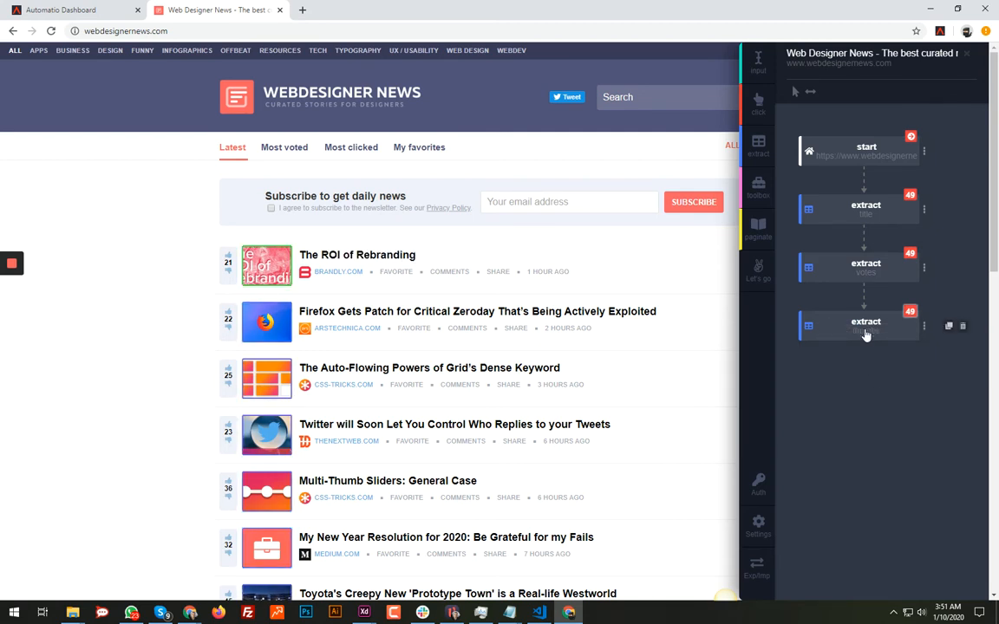
Add an extract action for the source domain shown under each article title and name it "domains"
{"action": "left_click", "coordinate": [758, 145]}
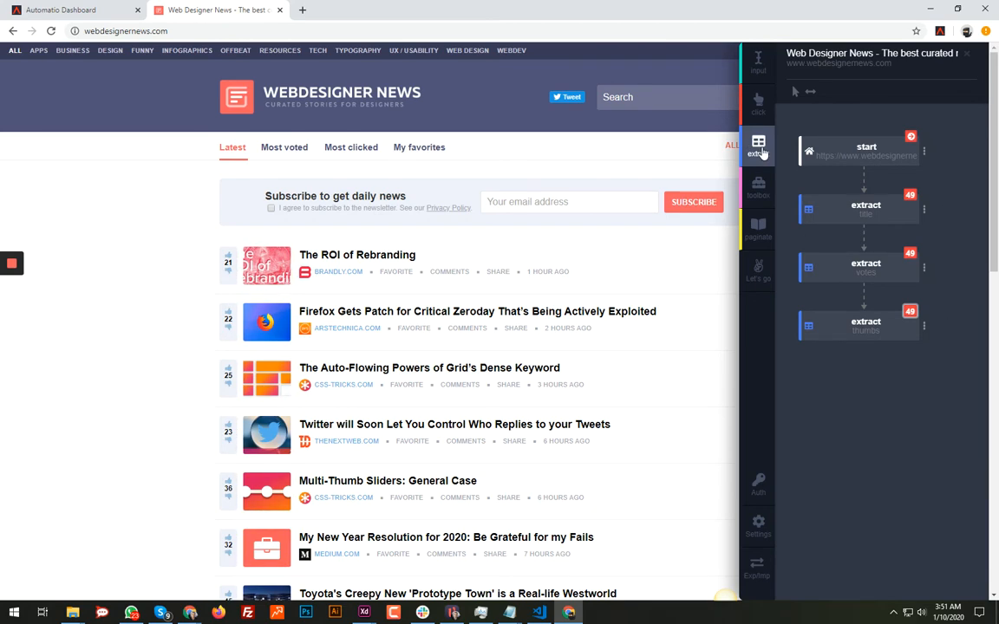
{"action": "left_click", "coordinate": [346, 274]}
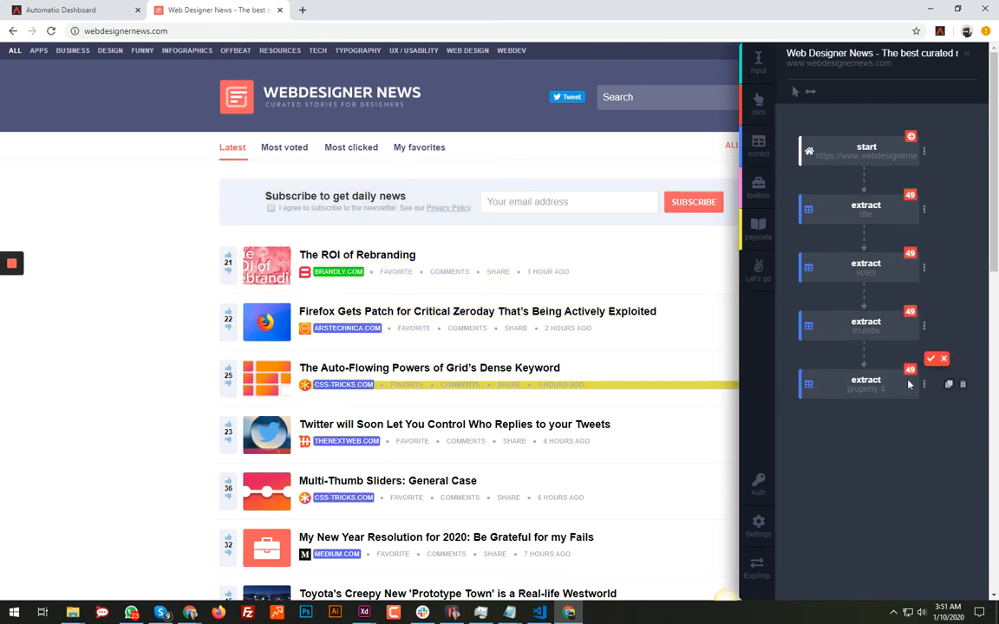
{"action": "left_click", "coordinate": [874, 391]}
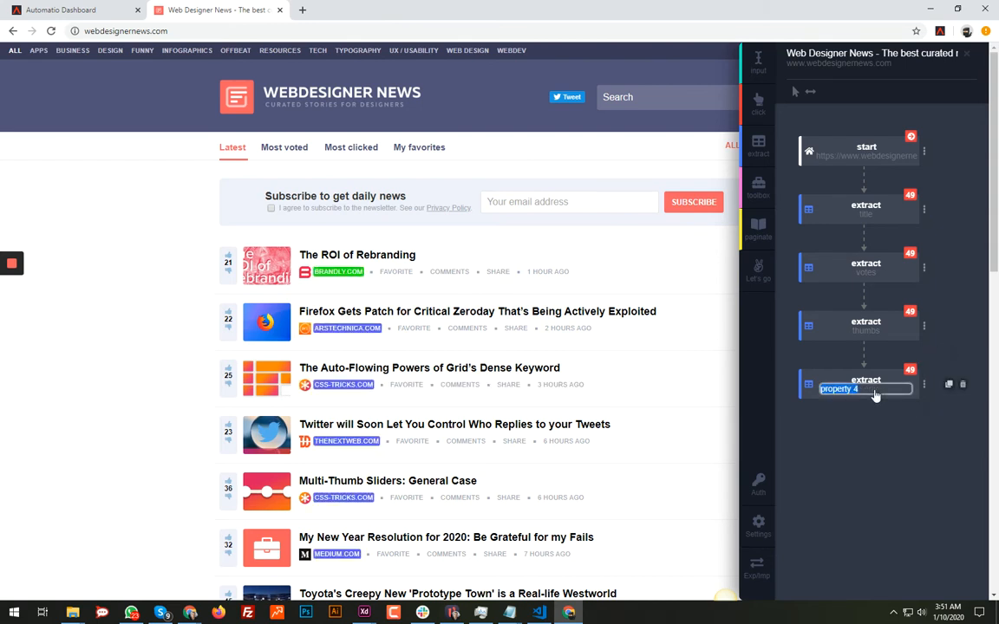
{"action": "type", "text": "domains"}
{"action": "key", "text": "Return"}
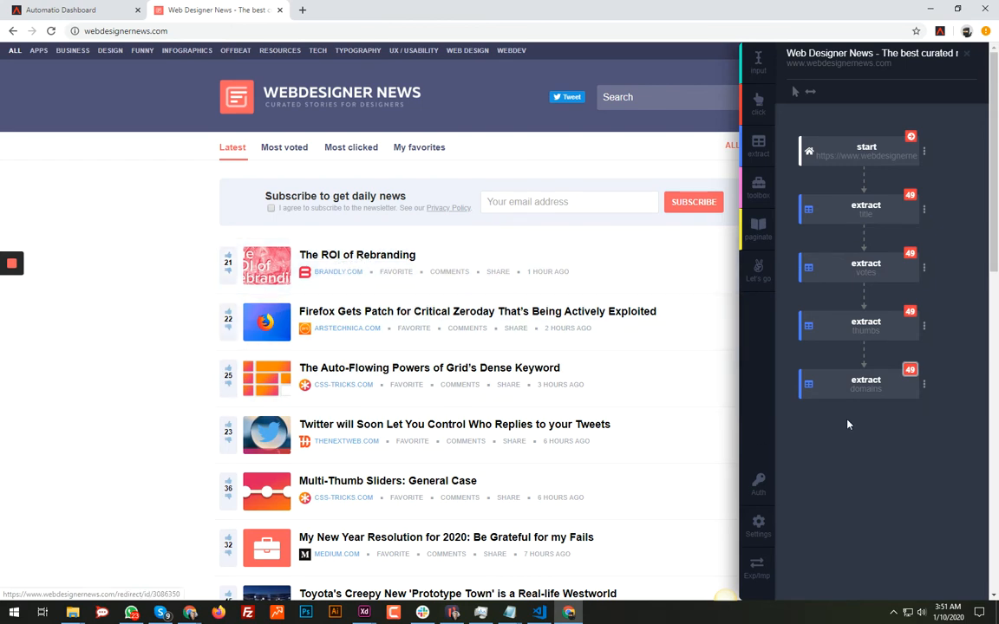
Duplicate the title extract action, set the copy to extract Link (href) and name it "URL"
{"action": "mouse_move", "coordinate": [910, 204]}
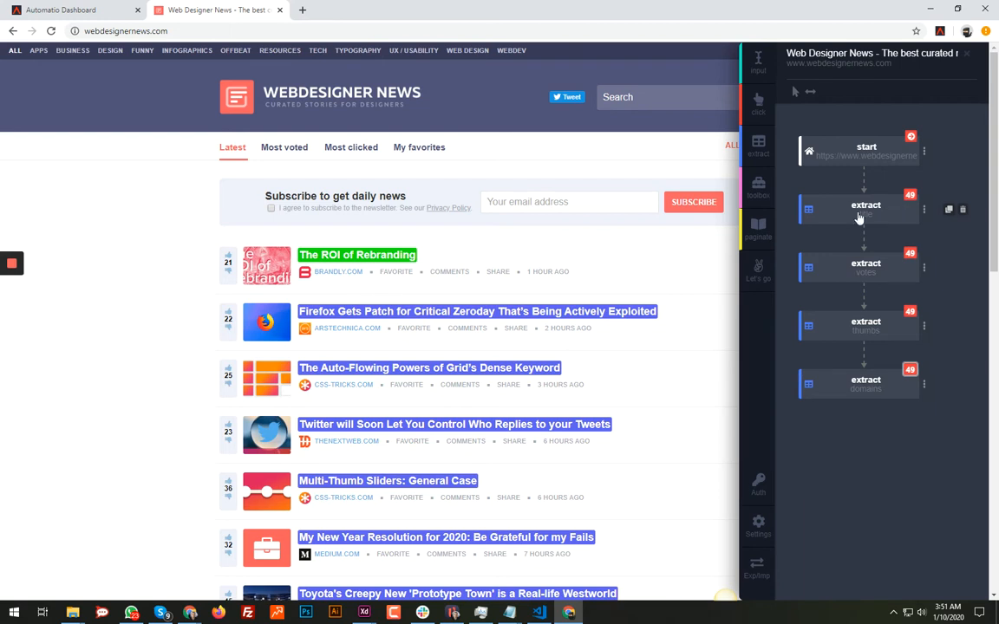
{"action": "left_click", "coordinate": [949, 210]}
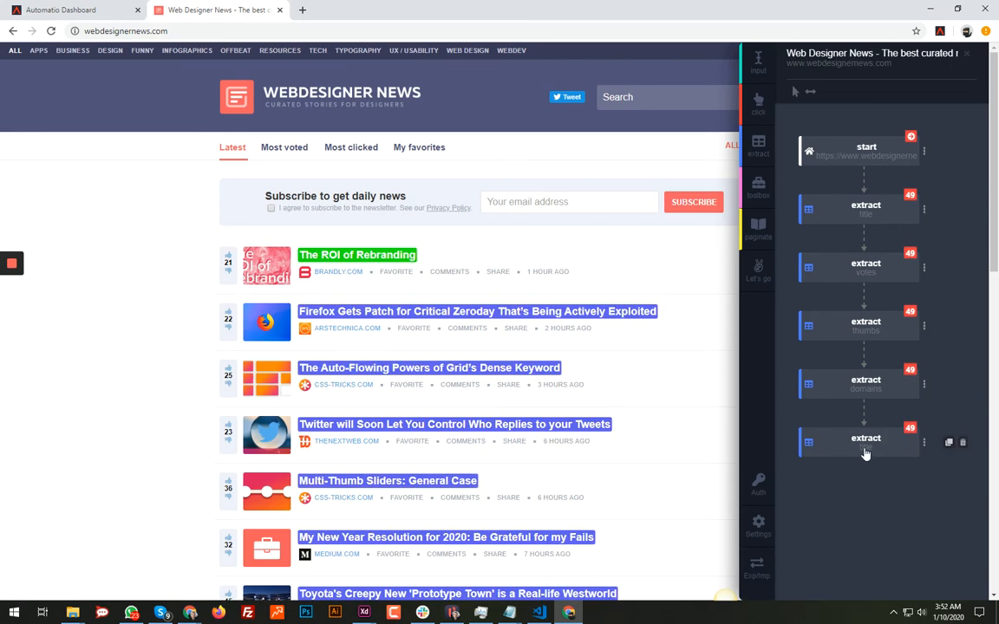
{"action": "left_click", "coordinate": [924, 442]}
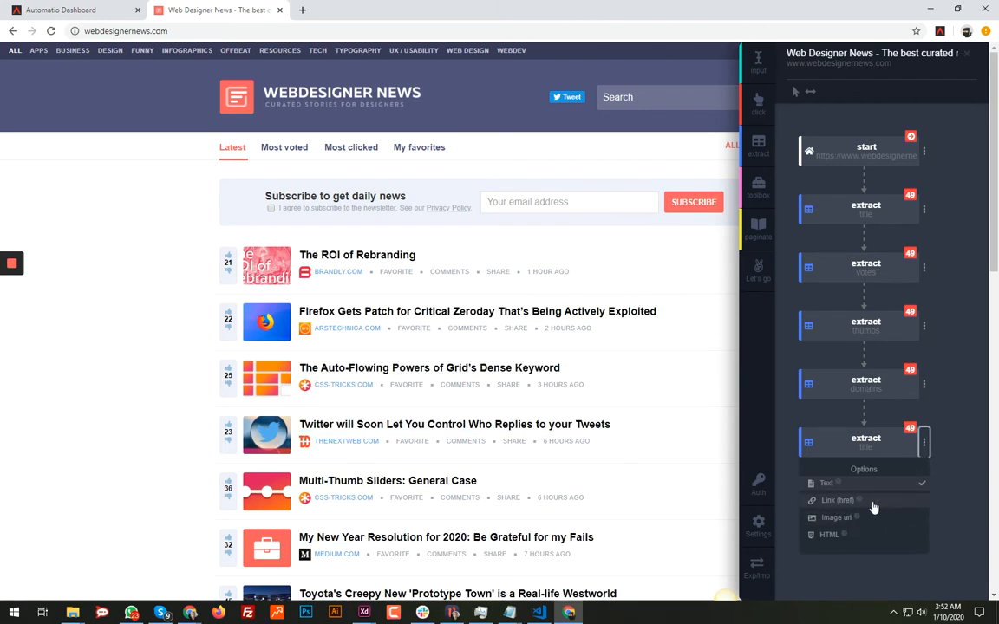
{"action": "left_click", "coordinate": [874, 508]}
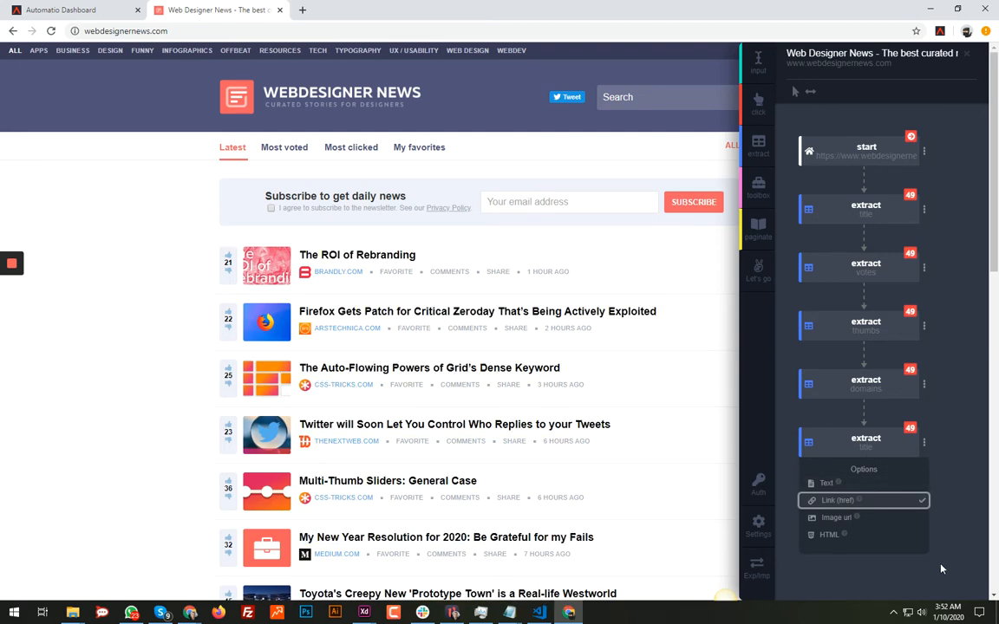
{"action": "left_click", "coordinate": [865, 447]}
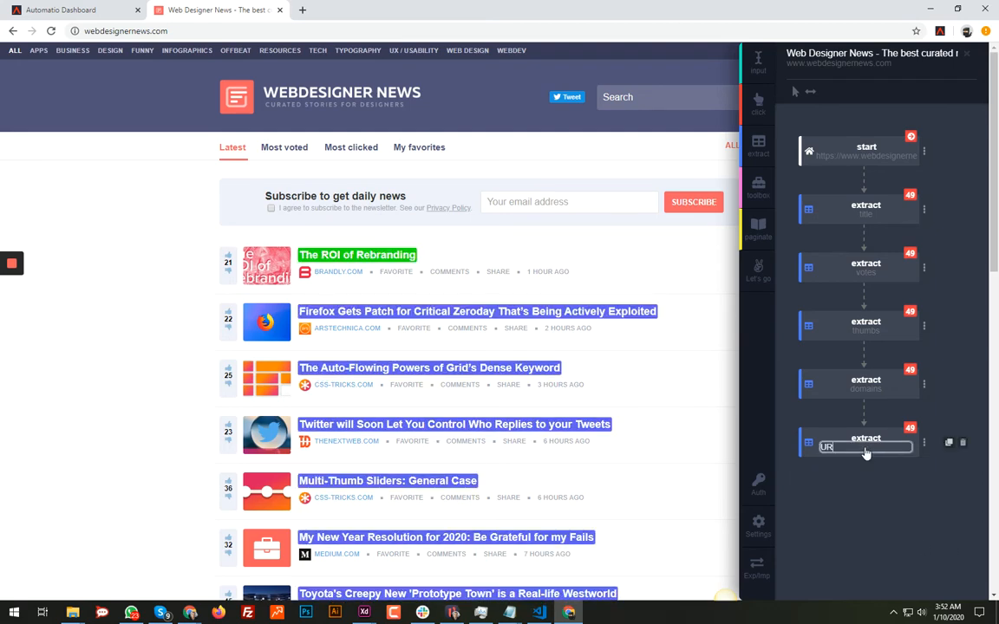
{"action": "key", "text": "Return"}
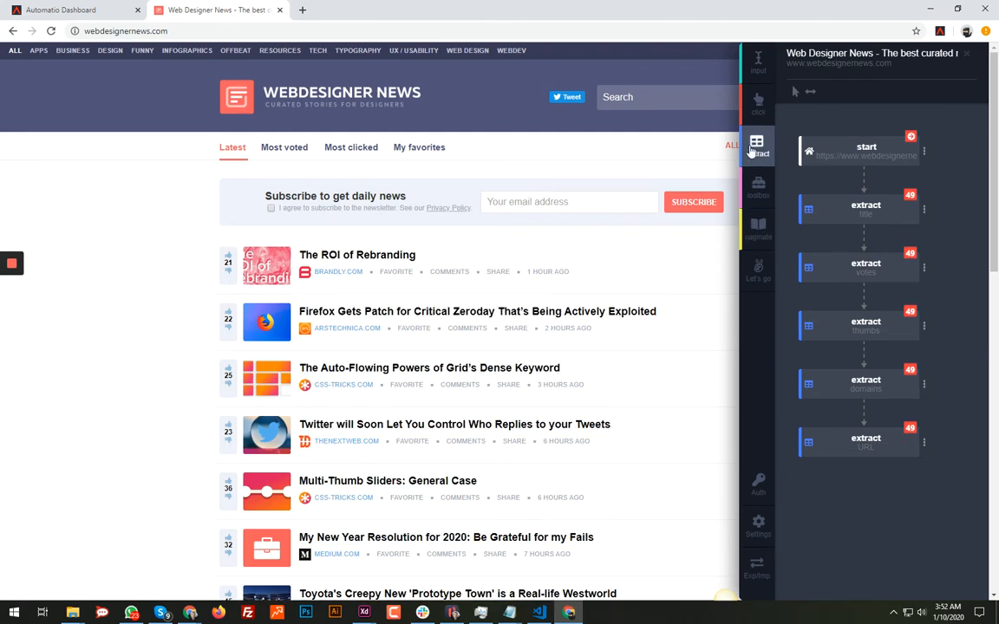
Add an extract action for the posting times of all articles and name it "time posted"
{"action": "left_click", "coordinate": [754, 152]}
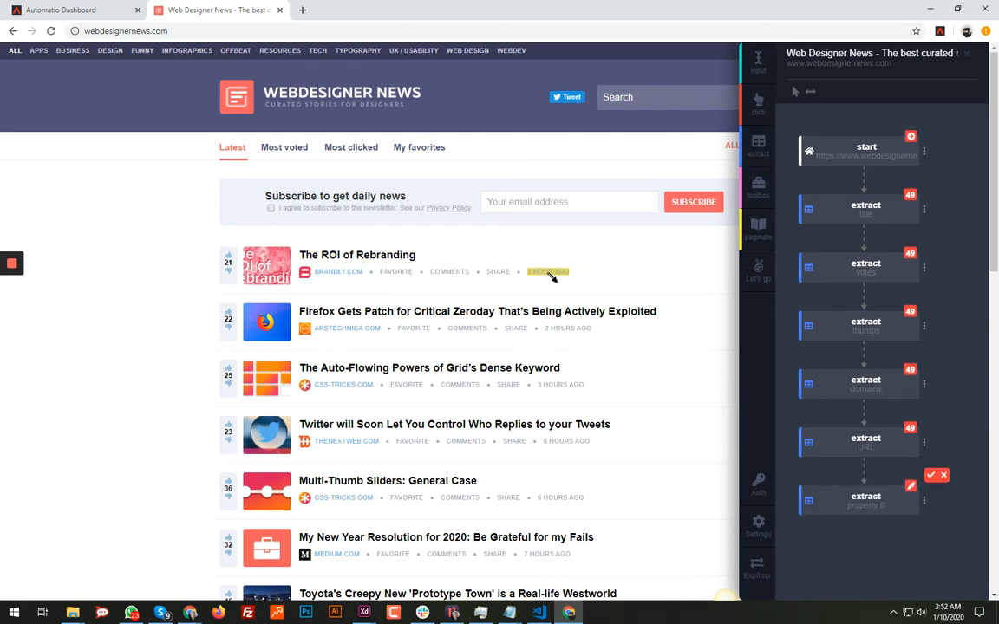
{"action": "left_click", "coordinate": [931, 476]}
{"action": "double_click", "coordinate": [880, 507]}
{"action": "type", "text": "time posted"}
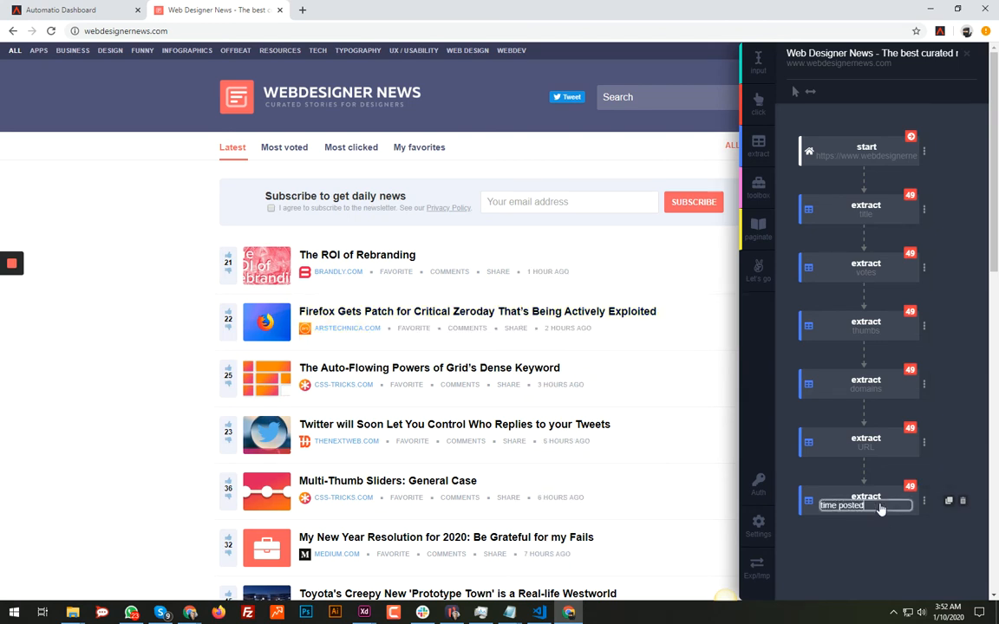
{"action": "key", "text": "Return"}
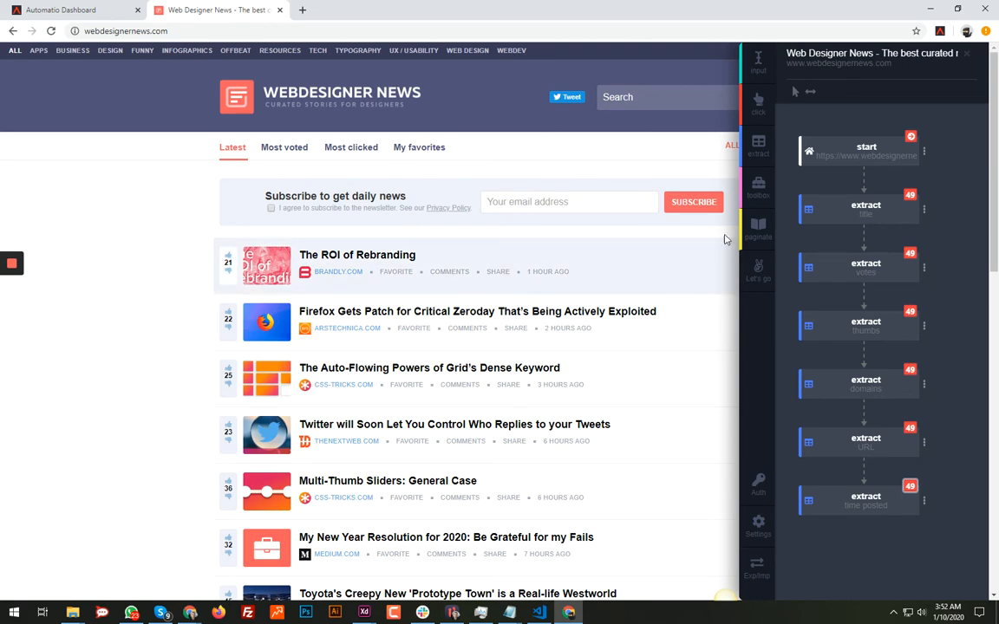
{"action": "mouse_move", "coordinate": [857, 214]}
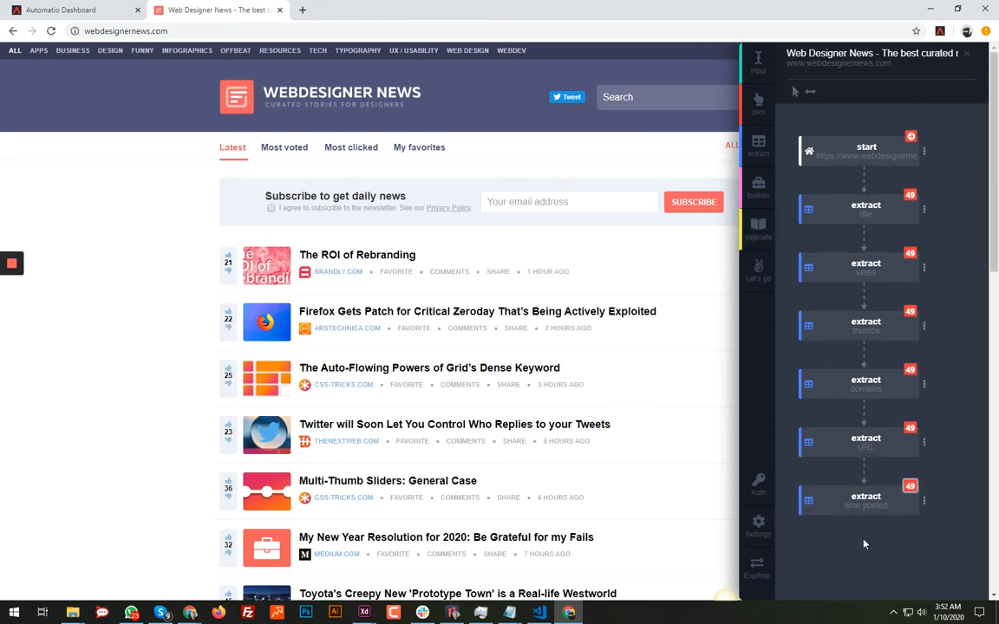
{"action": "mouse_move", "coordinate": [852, 317]}
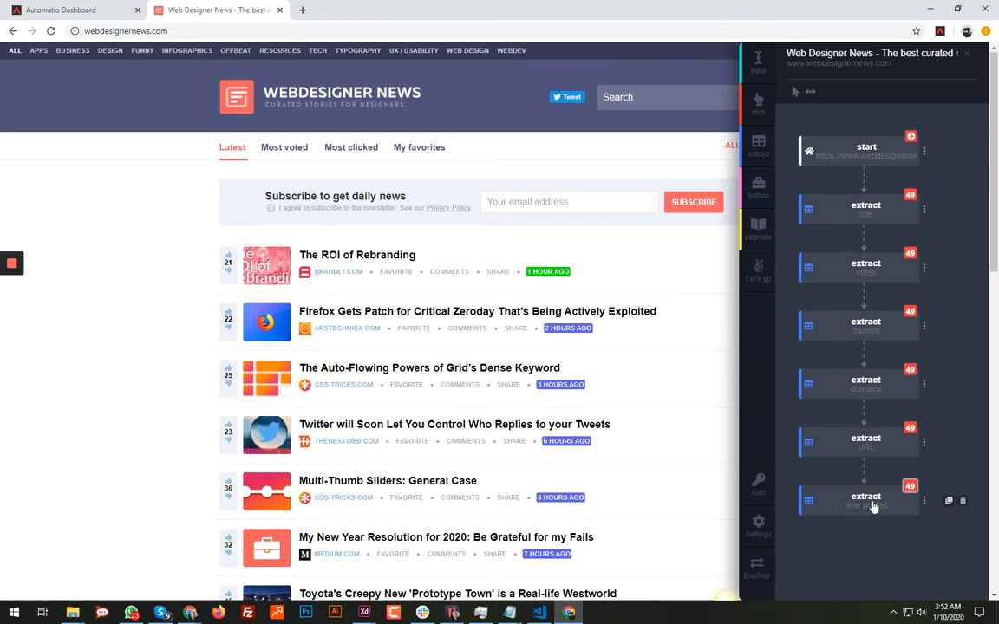
{"action": "mouse_move", "coordinate": [848, 356]}
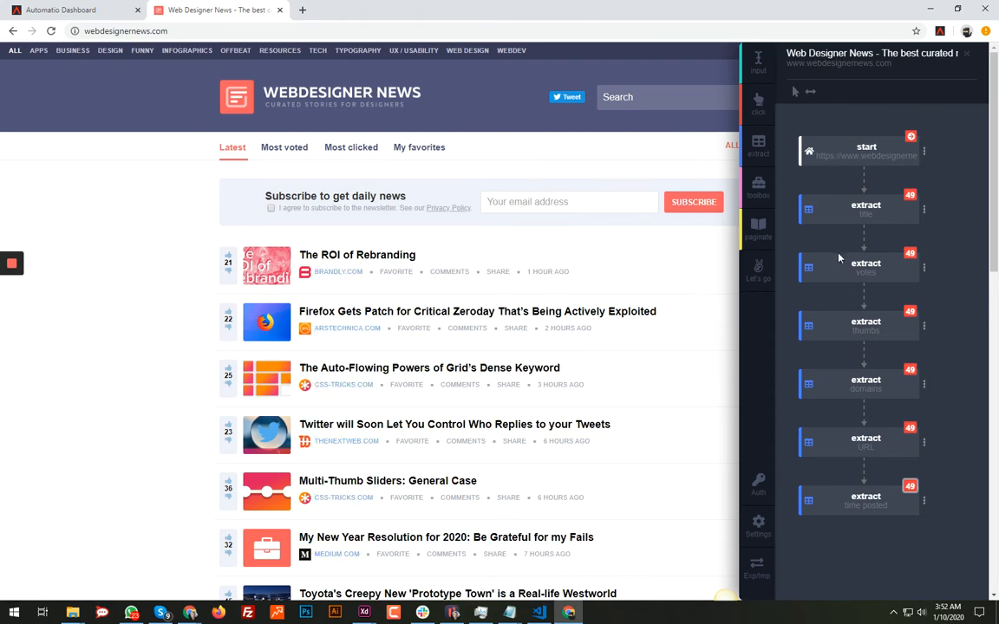
Shift the builder panel to the opposite side of the page and add a paginate action targeting the NEXT link below the articles
{"action": "scroll", "coordinate": [598, 320], "scroll_direction": "down", "scroll_amount": 7}
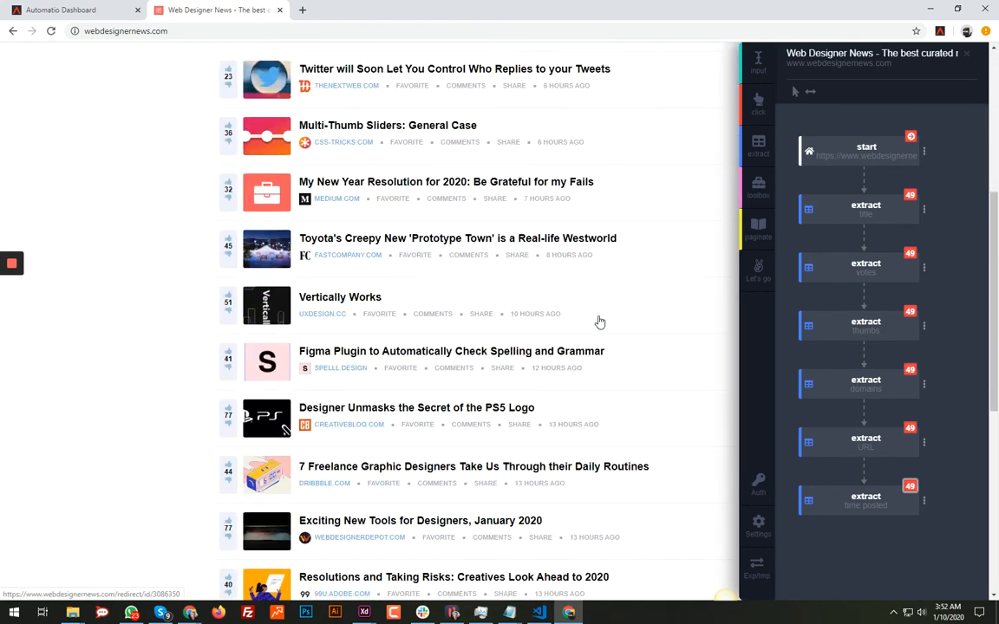
{"action": "scroll", "coordinate": [597, 321], "scroll_direction": "down", "scroll_amount": 5}
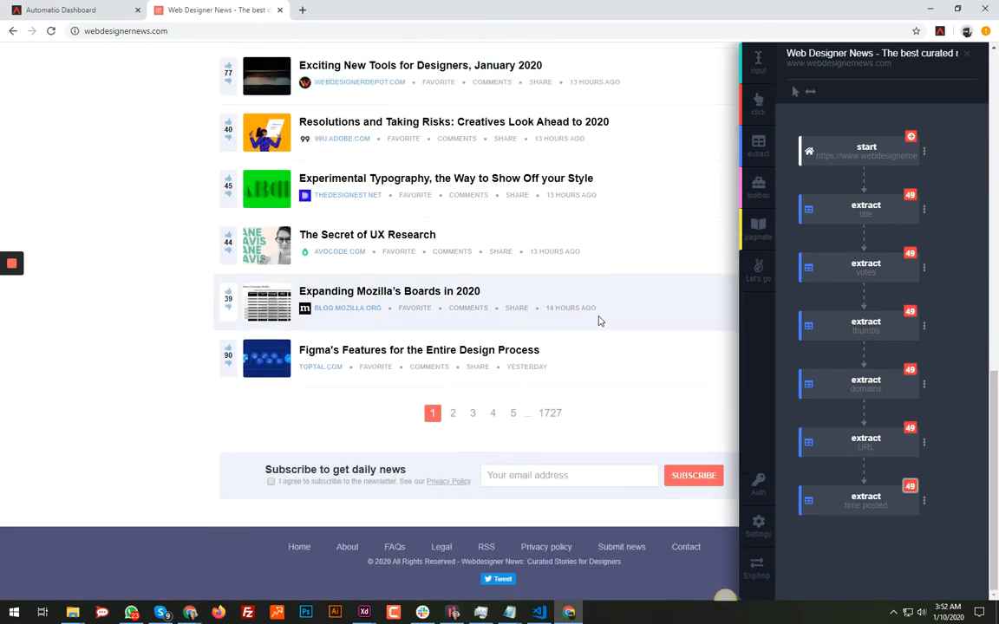
{"action": "scroll", "coordinate": [597, 321], "scroll_direction": "up", "scroll_amount": 1}
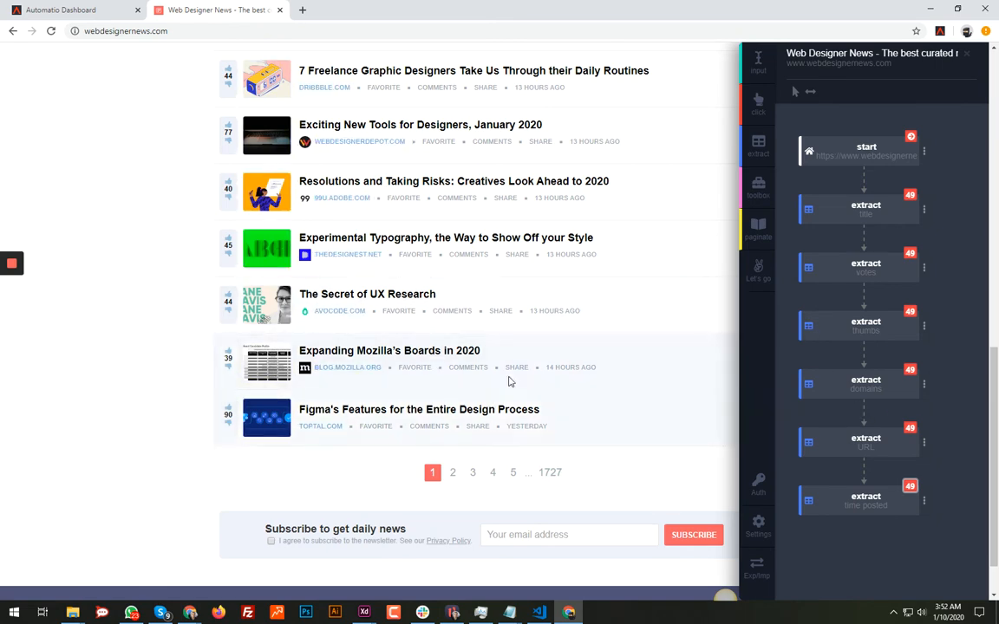
{"action": "scroll", "coordinate": [509, 382], "scroll_direction": "up", "scroll_amount": 1}
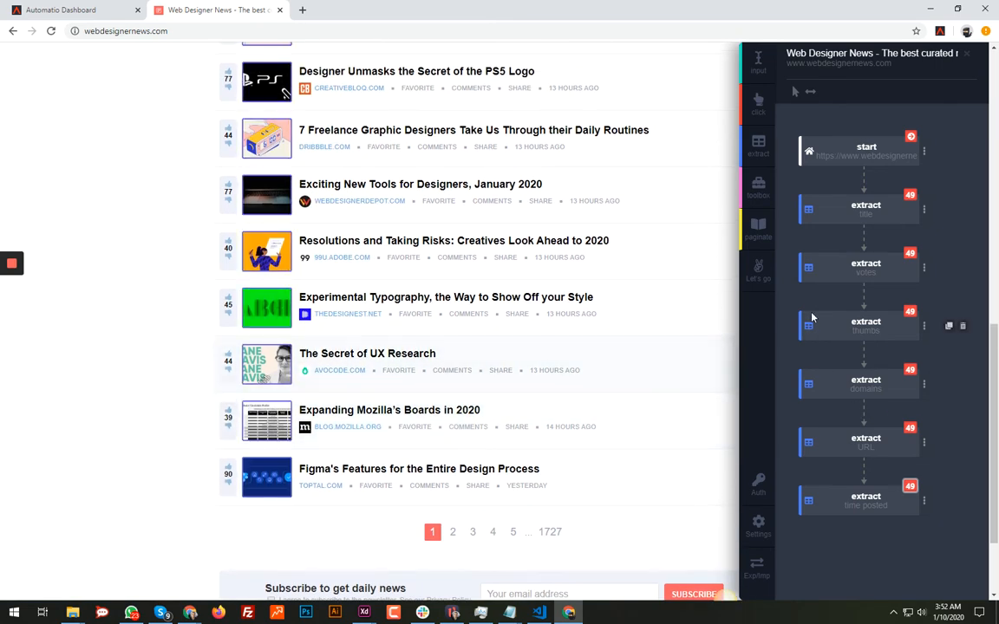
{"action": "scroll", "coordinate": [566, 449], "scroll_direction": "down", "scroll_amount": 2}
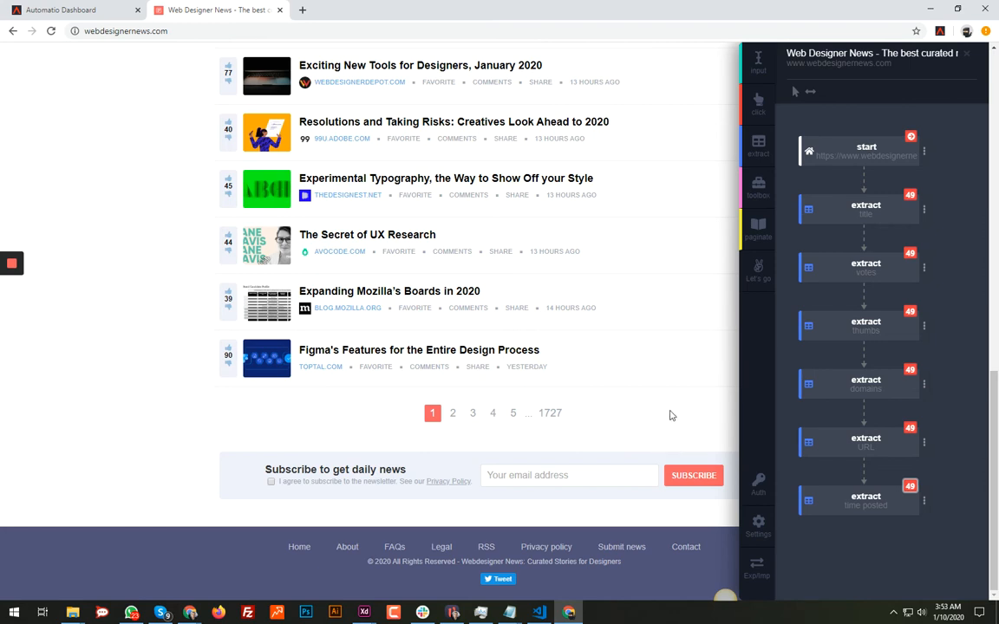
{"action": "scroll", "coordinate": [646, 447], "scroll_direction": "up", "scroll_amount": 1}
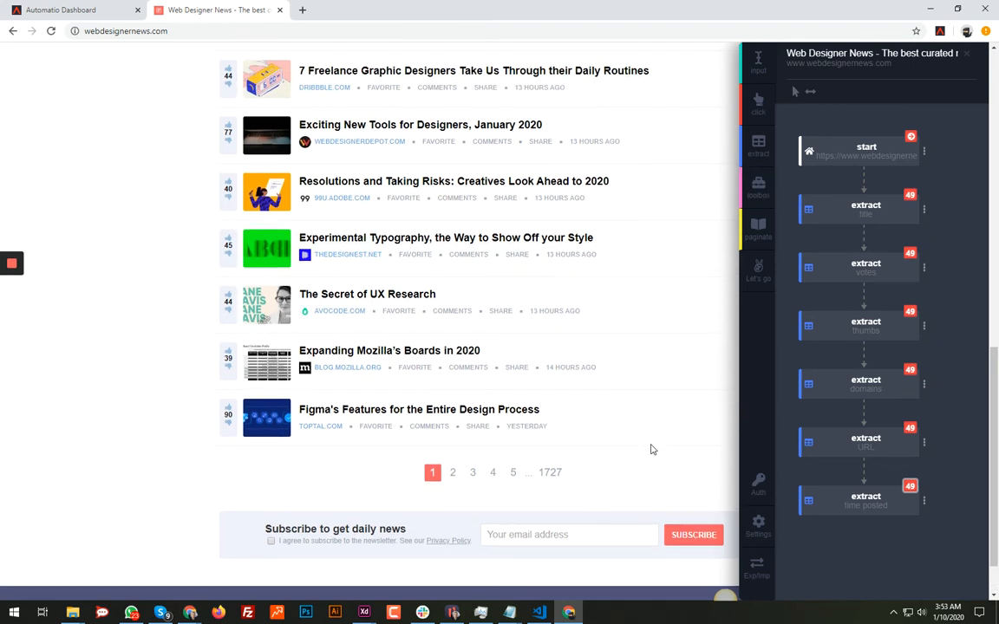
{"action": "left_click", "coordinate": [813, 94]}
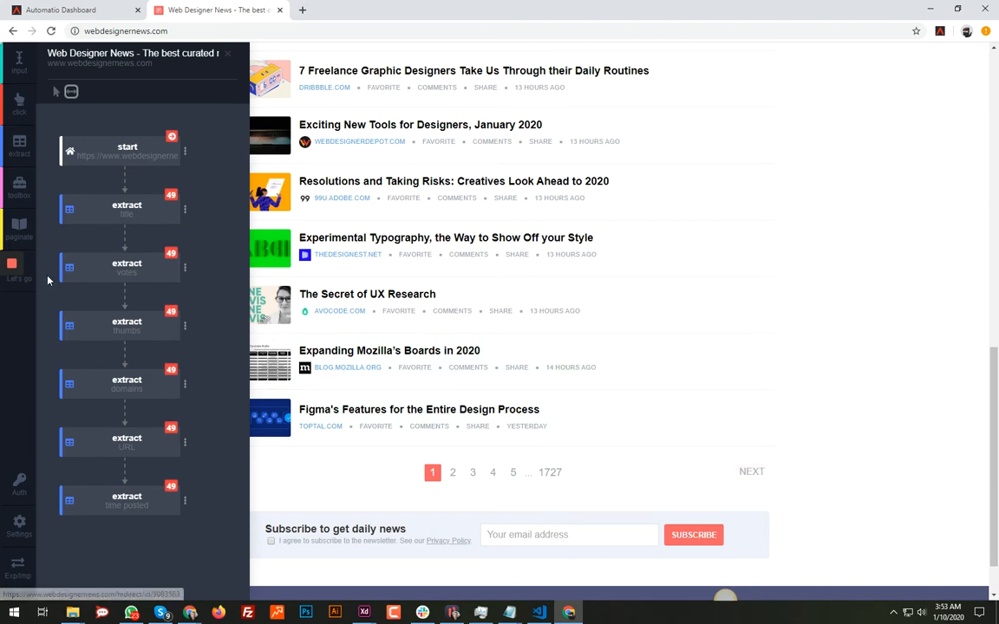
{"action": "left_click", "coordinate": [19, 227]}
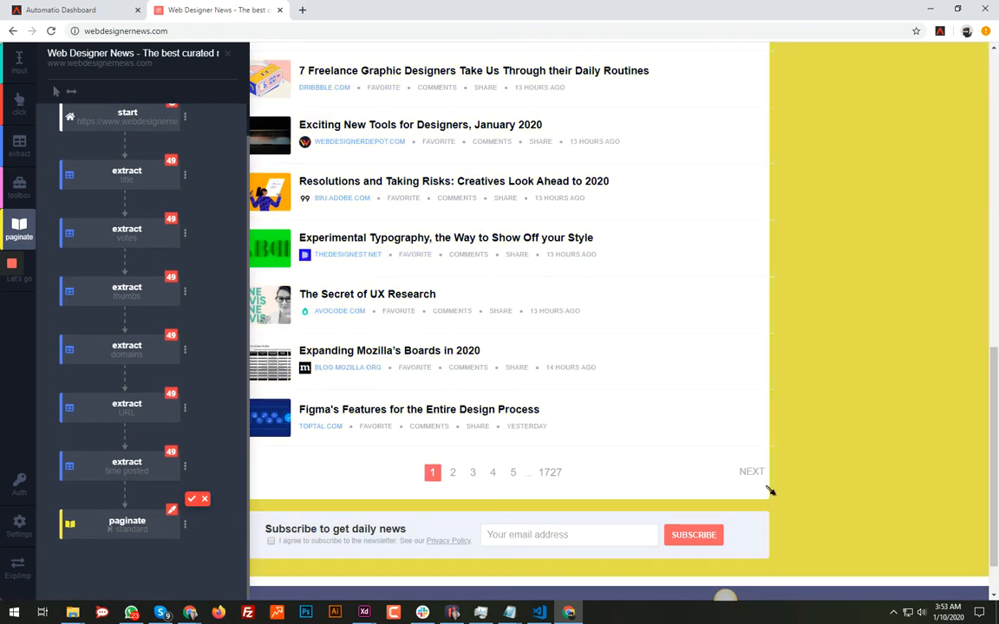
{"action": "left_click", "coordinate": [757, 476]}
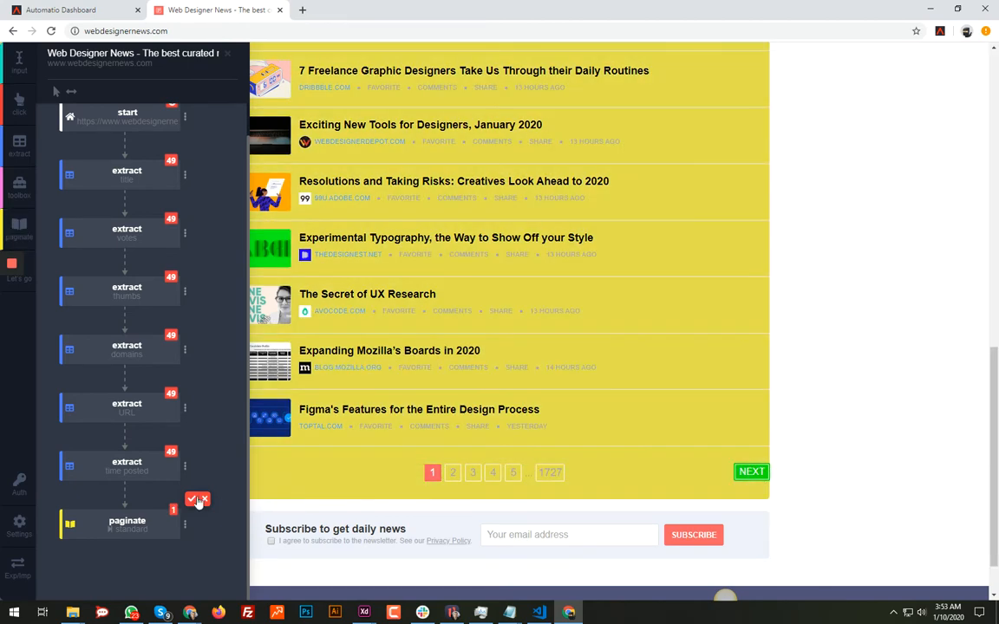
{"action": "left_click", "coordinate": [192, 499]}
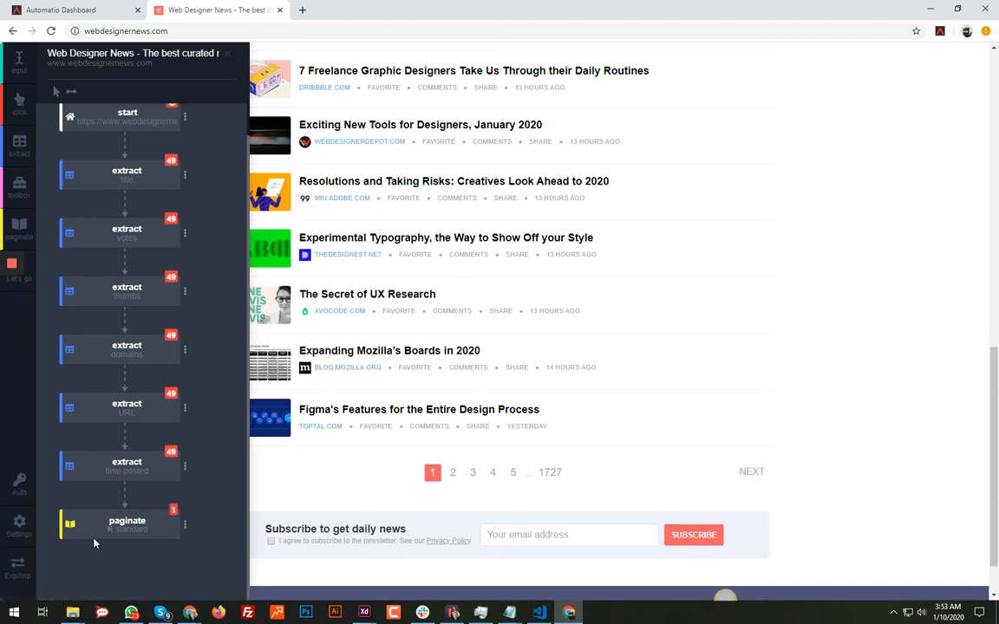
Connect the paginate action back to the title extract action so that extraction repeats on each page
{"action": "scroll", "coordinate": [110, 441], "scroll_direction": "up", "scroll_amount": 2}
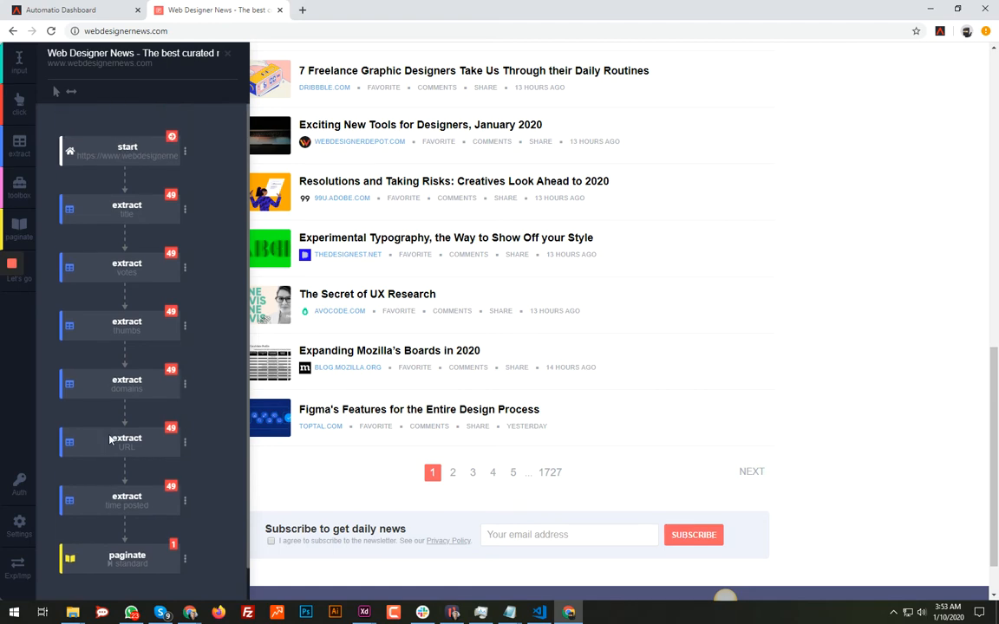
{"action": "scroll", "coordinate": [110, 440], "scroll_direction": "down", "scroll_amount": 2}
{"action": "scroll", "coordinate": [111, 440], "scroll_direction": "up", "scroll_amount": 2}
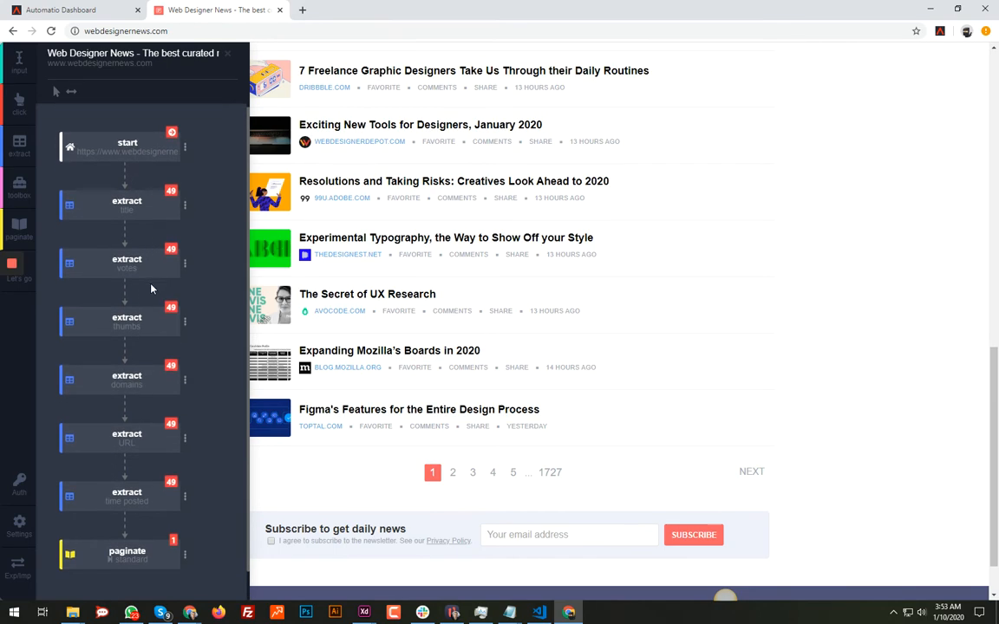
{"action": "scroll", "coordinate": [136, 254], "scroll_direction": "down", "scroll_amount": 2}
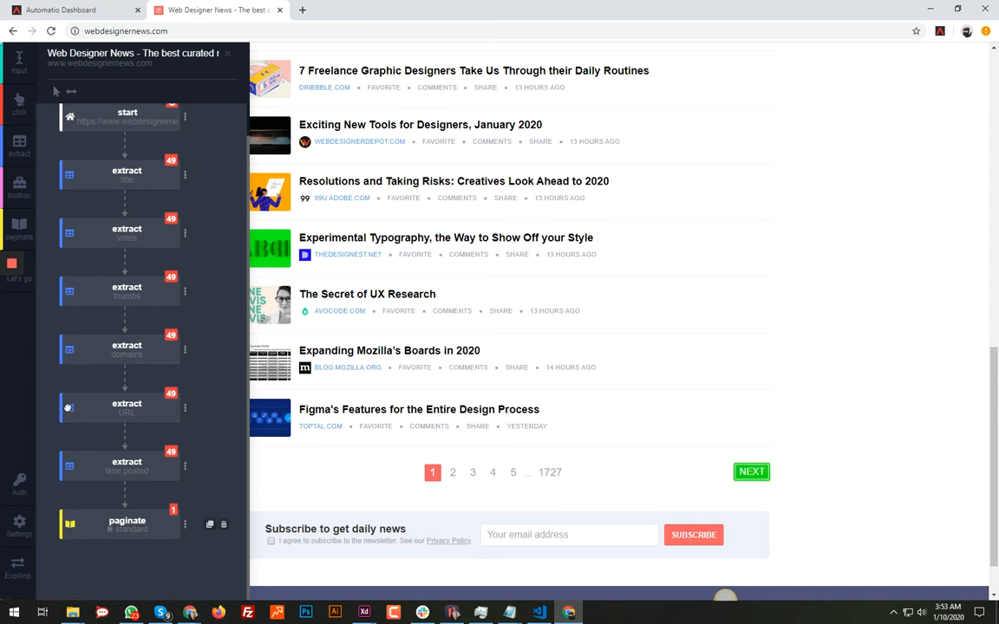
{"action": "scroll", "coordinate": [58, 172], "scroll_direction": "up", "scroll_amount": 1}
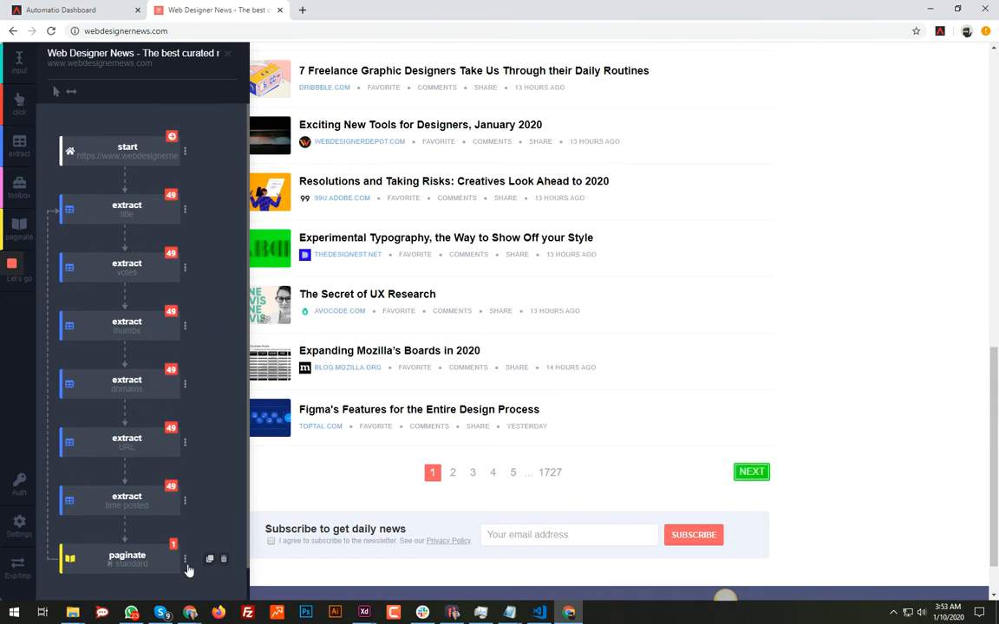
Open the paginate action's settings and inspect its pages value
{"action": "scroll", "coordinate": [183, 555], "scroll_direction": "down", "scroll_amount": 1}
{"action": "left_click", "coordinate": [185, 527]}
{"action": "scroll", "coordinate": [130, 486], "scroll_direction": "down", "scroll_amount": 2}
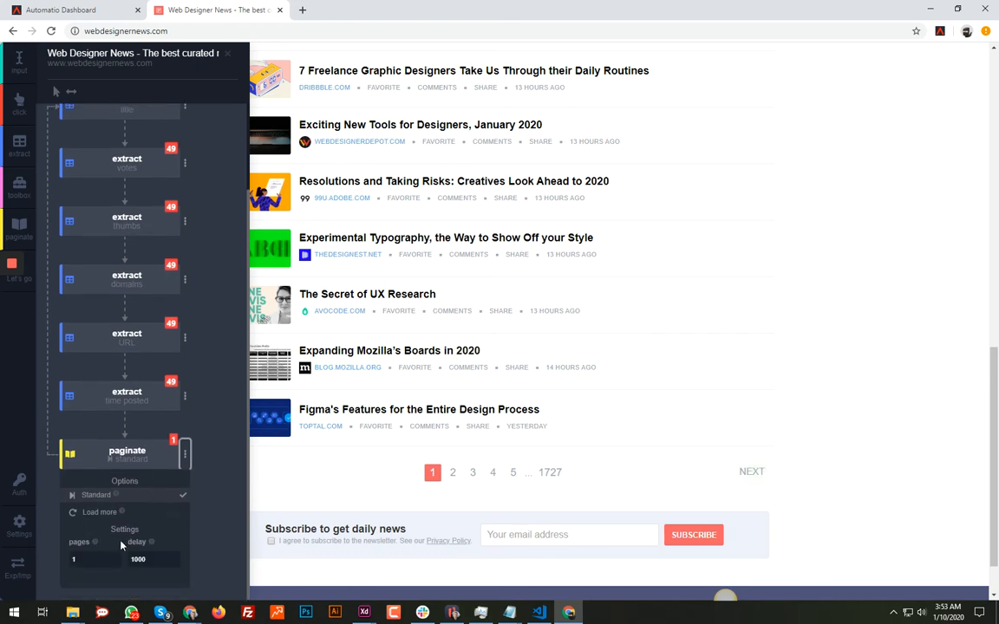
{"action": "left_click", "coordinate": [90, 559]}
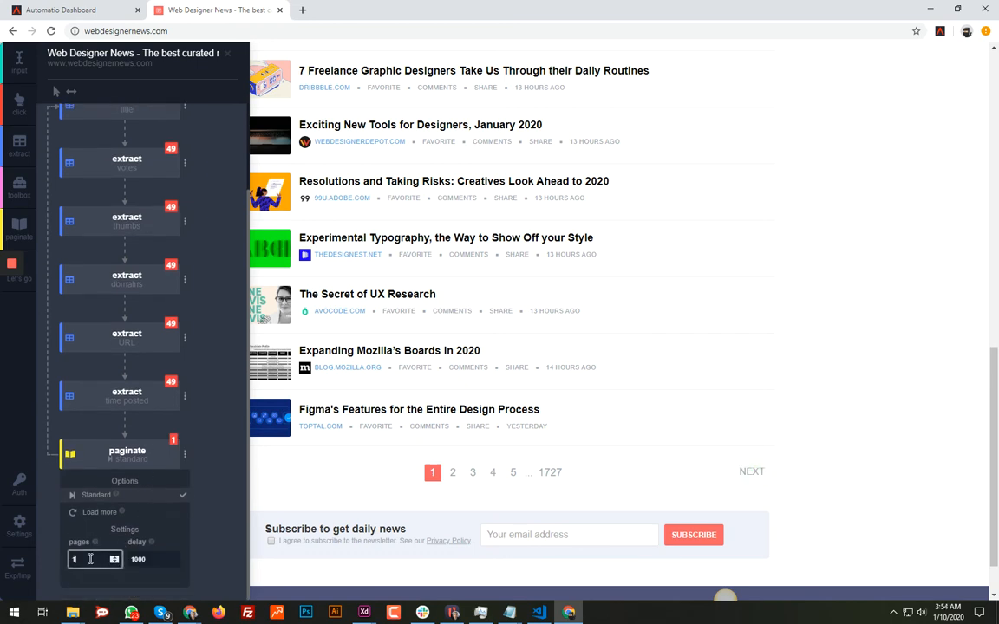
{"action": "left_click", "coordinate": [208, 502]}
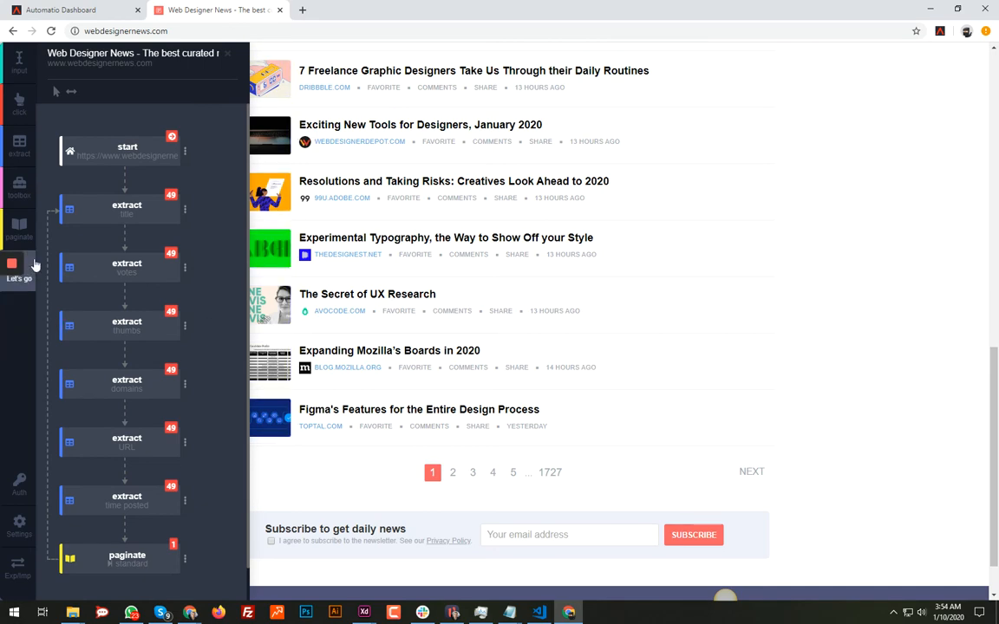
Return the builder panel to its original side and create the bot without running it
{"action": "left_click", "coordinate": [69, 90]}
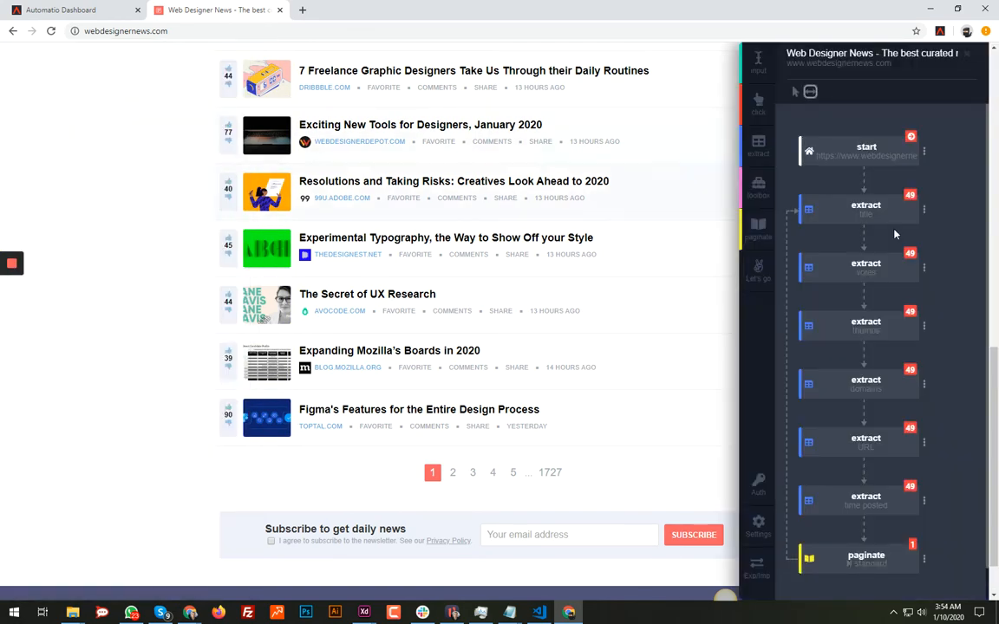
{"action": "left_click", "coordinate": [763, 282]}
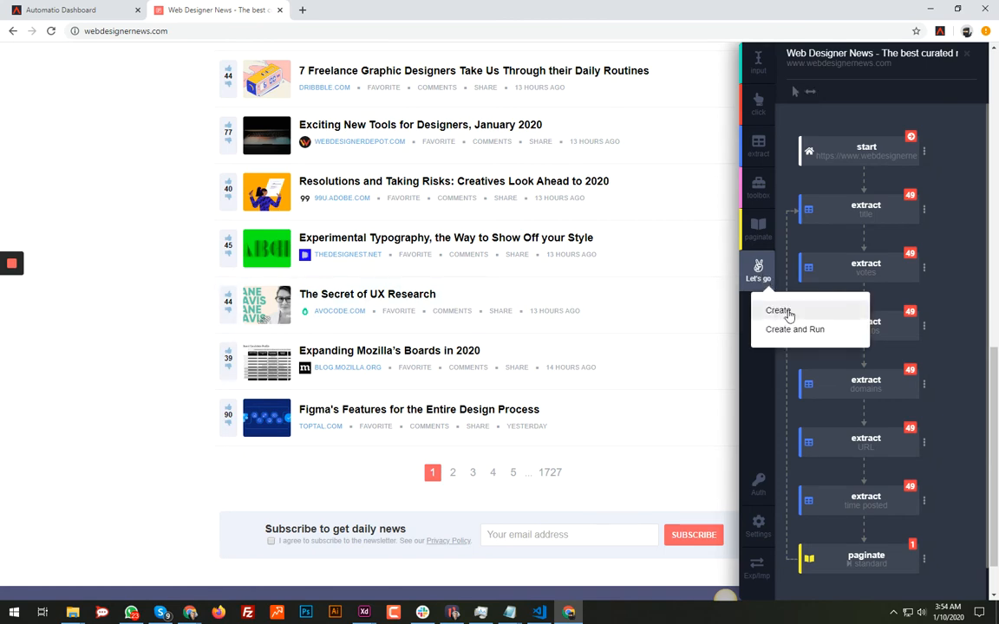
{"action": "left_click", "coordinate": [786, 313]}
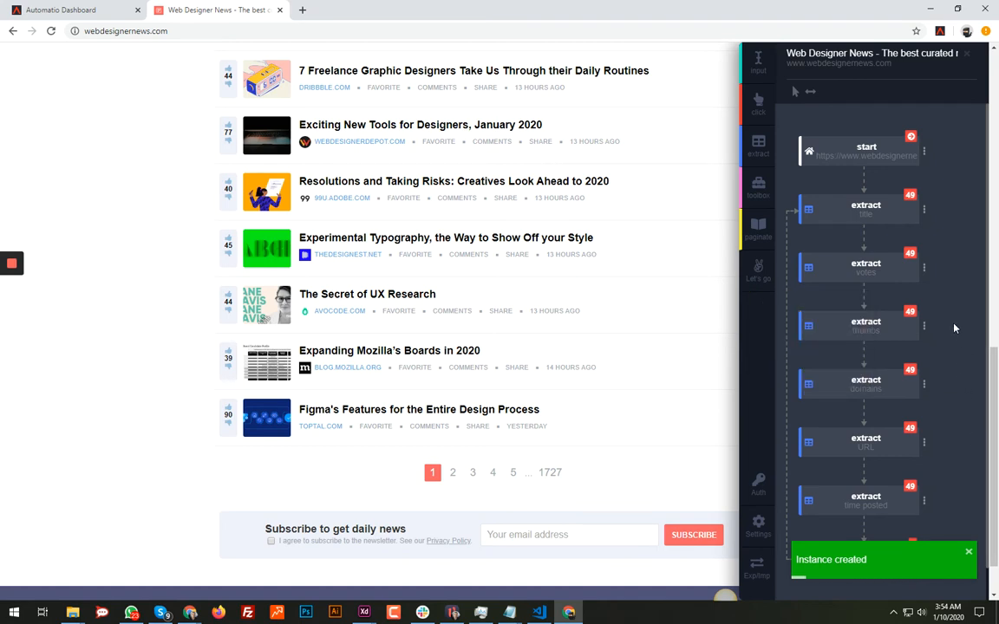
Switch to the Automatio Dashboard and open the newly created Web Designer News instance
{"action": "left_click", "coordinate": [103, 18]}
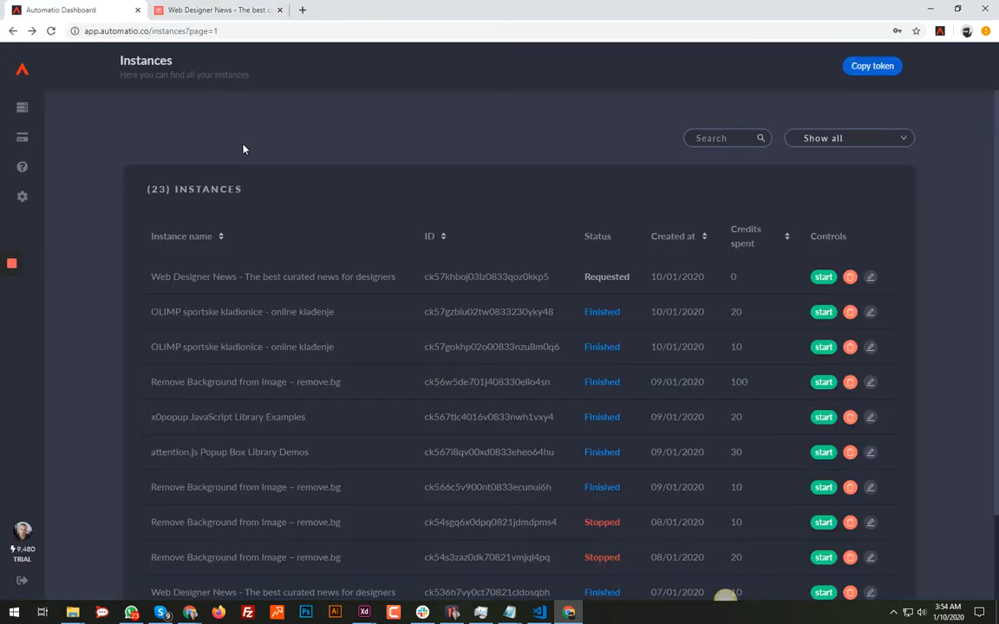
{"action": "left_click_drag", "start_coordinate": [631, 279], "coordinate": [581, 278]}
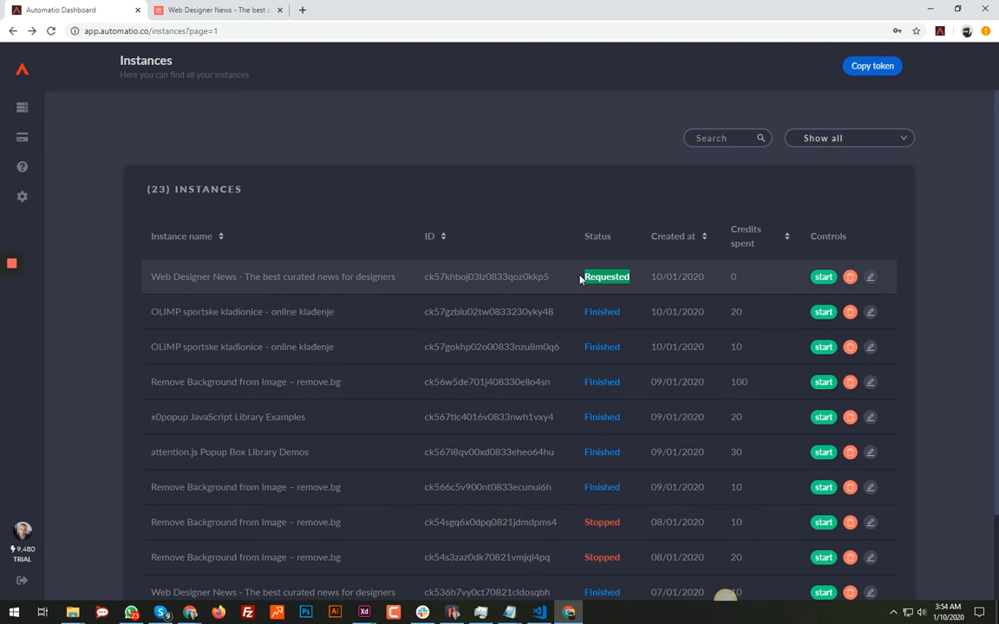
{"action": "left_click", "coordinate": [203, 277]}
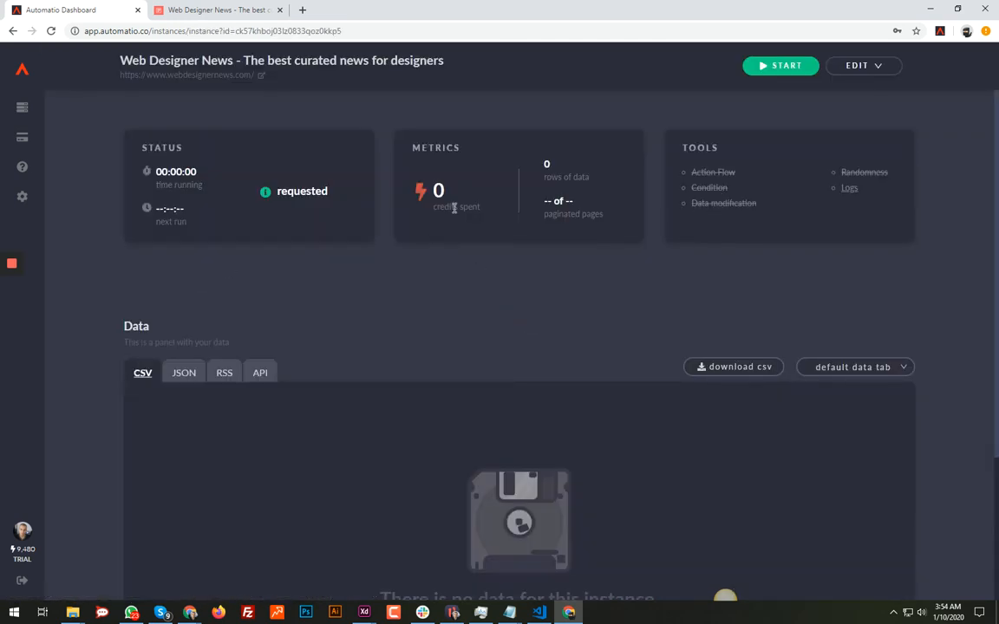
Look over the instance page and start the Web Designer News bot
{"action": "scroll", "coordinate": [402, 406], "scroll_direction": "down", "scroll_amount": 2}
{"action": "scroll", "coordinate": [535, 375], "scroll_direction": "up", "scroll_amount": 2}
{"action": "scroll", "coordinate": [699, 325], "scroll_direction": "down", "scroll_amount": 2}
{"action": "scroll", "coordinate": [500, 406], "scroll_direction": "up", "scroll_amount": 2}
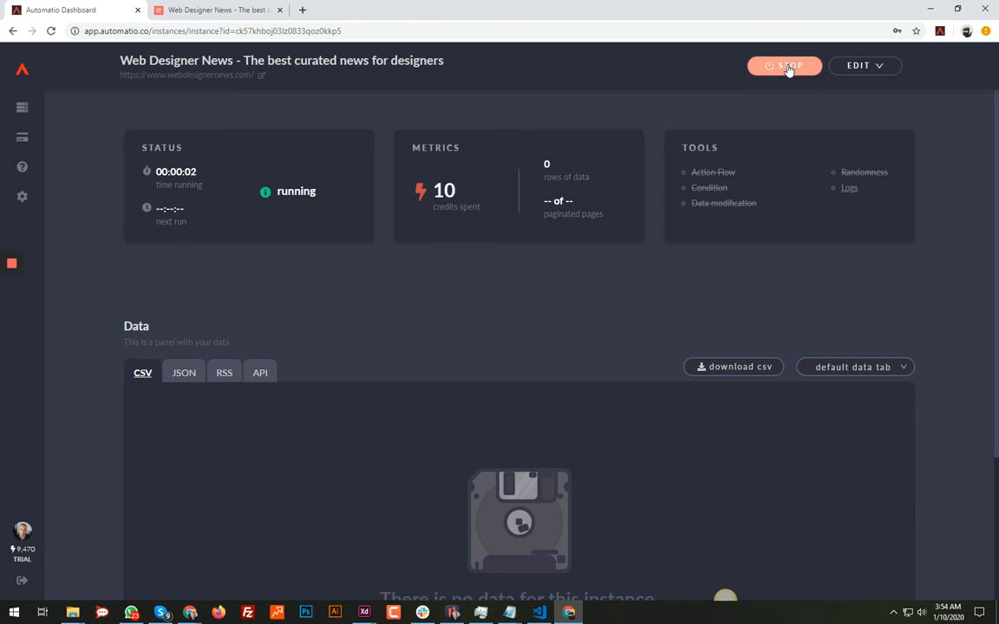
Examine the running bot's logs and browse the scraped article rows in the CSV data
{"action": "left_click", "coordinate": [849, 189]}
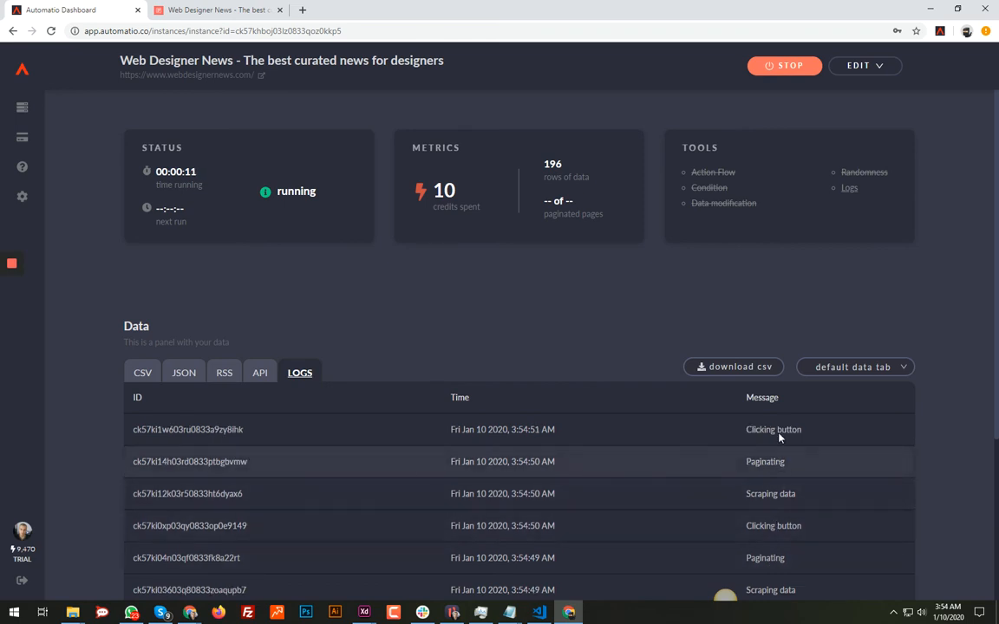
{"action": "double_click", "coordinate": [553, 163]}
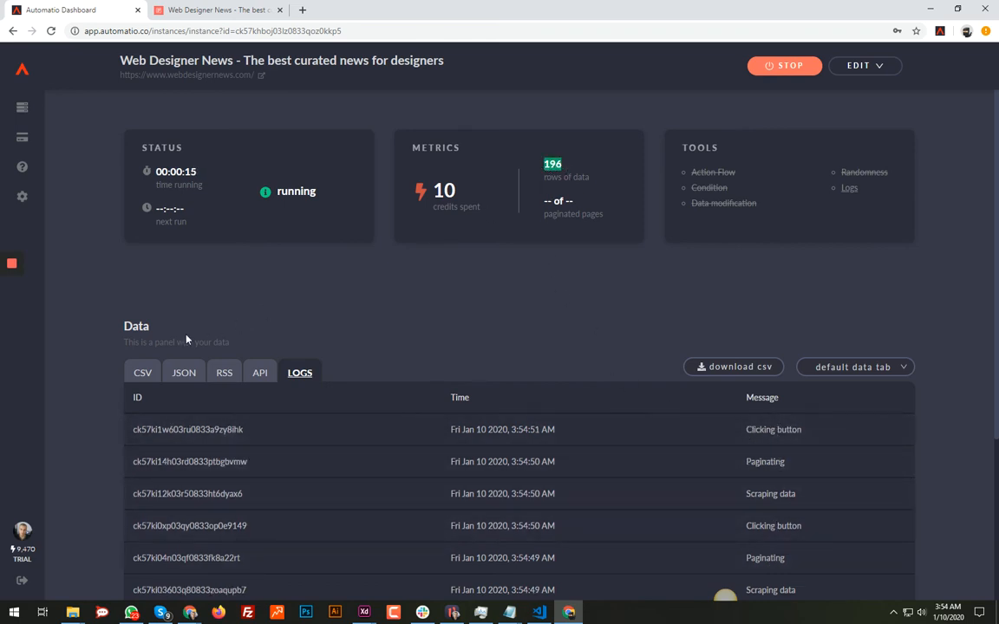
{"action": "left_click", "coordinate": [143, 372]}
{"action": "scroll", "coordinate": [328, 290], "scroll_direction": "down", "scroll_amount": 1}
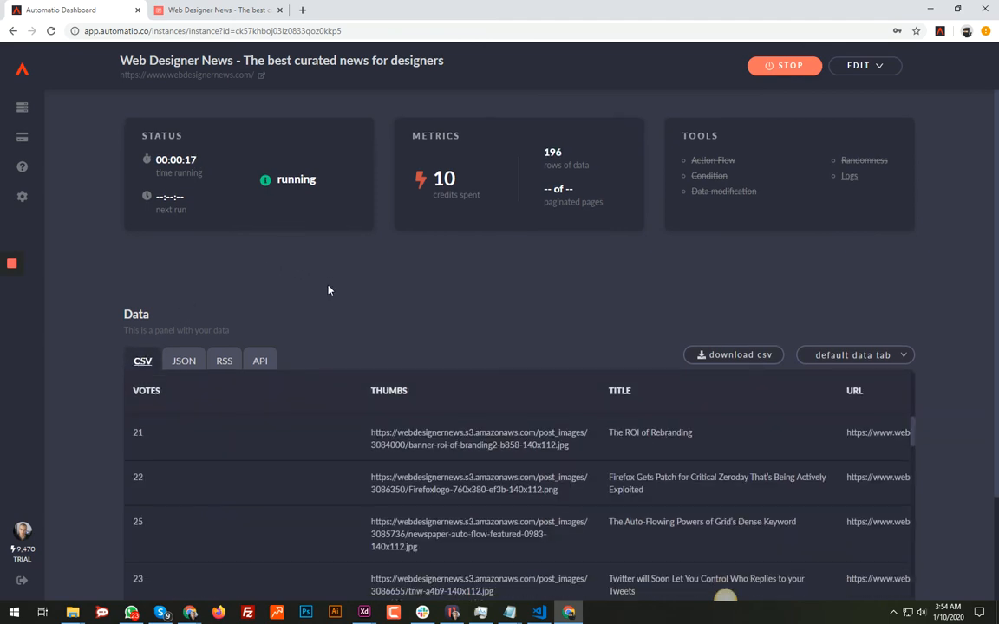
{"action": "scroll", "coordinate": [616, 474], "scroll_direction": "down", "scroll_amount": 5}
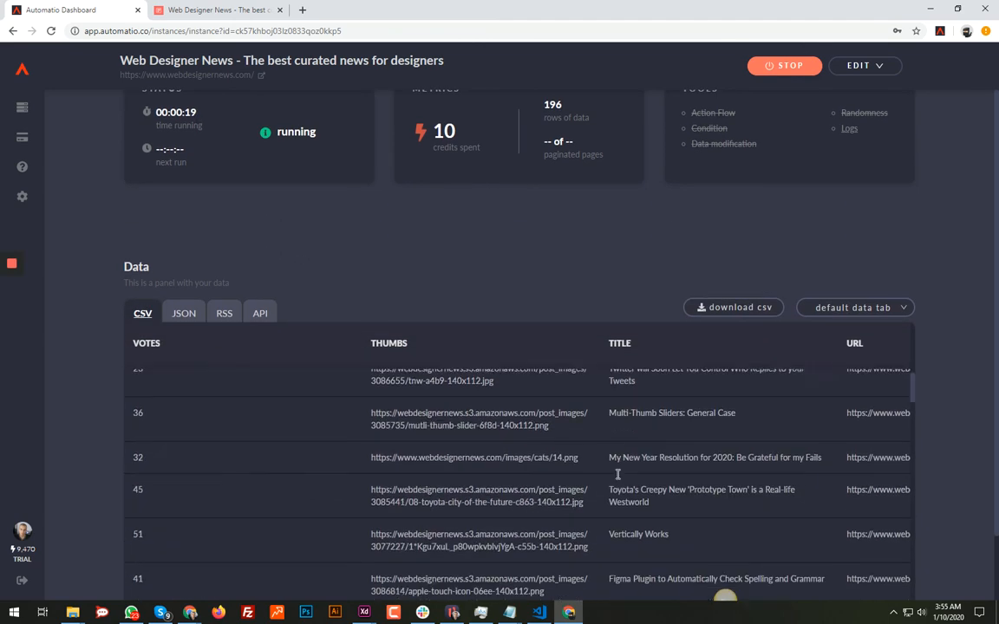
{"action": "scroll", "coordinate": [576, 226], "scroll_direction": "up", "scroll_amount": 1}
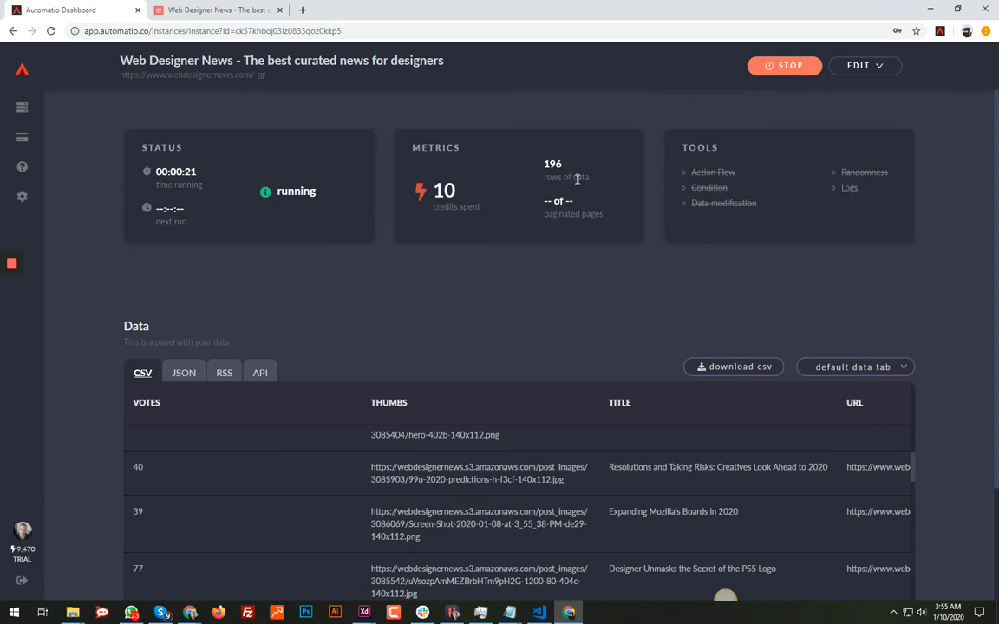
Browse the scraped rows in the running bot's data and review its workflow on the Web Designer News page before returning to the dashboard
{"action": "scroll", "coordinate": [689, 497], "scroll_direction": "down", "scroll_amount": 1}
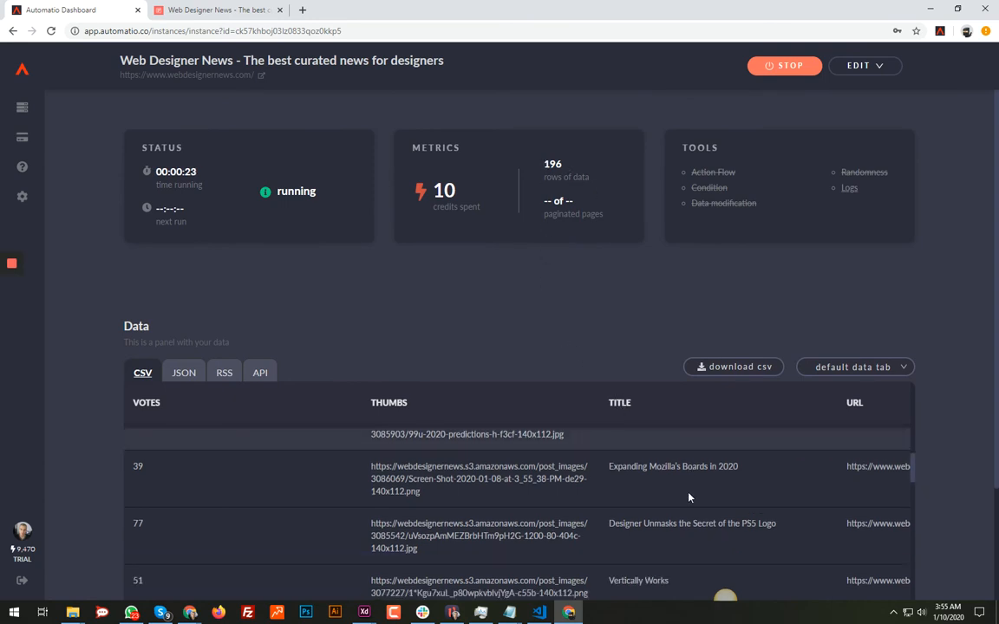
{"action": "scroll", "coordinate": [690, 498], "scroll_direction": "down", "scroll_amount": 4}
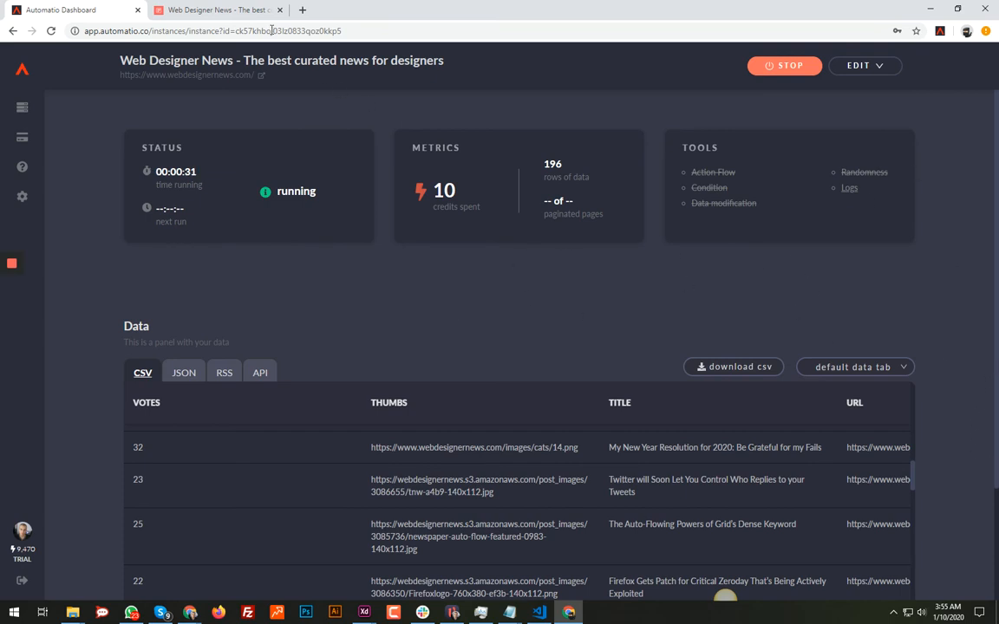
{"action": "left_click", "coordinate": [234, 9]}
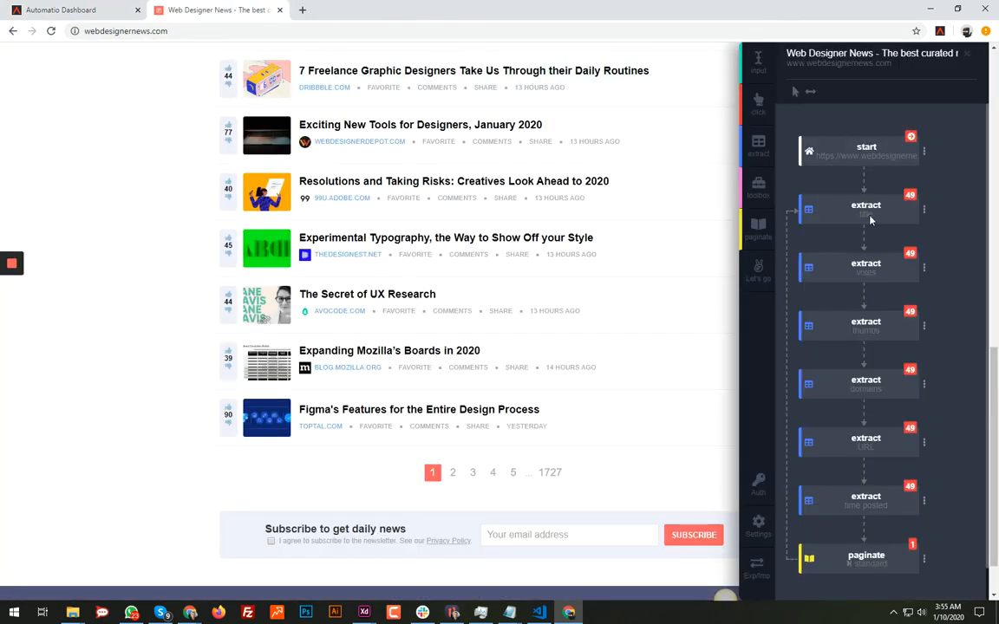
{"action": "scroll", "coordinate": [893, 419], "scroll_direction": "down", "scroll_amount": 1}
{"action": "scroll", "coordinate": [893, 419], "scroll_direction": "up", "scroll_amount": 1}
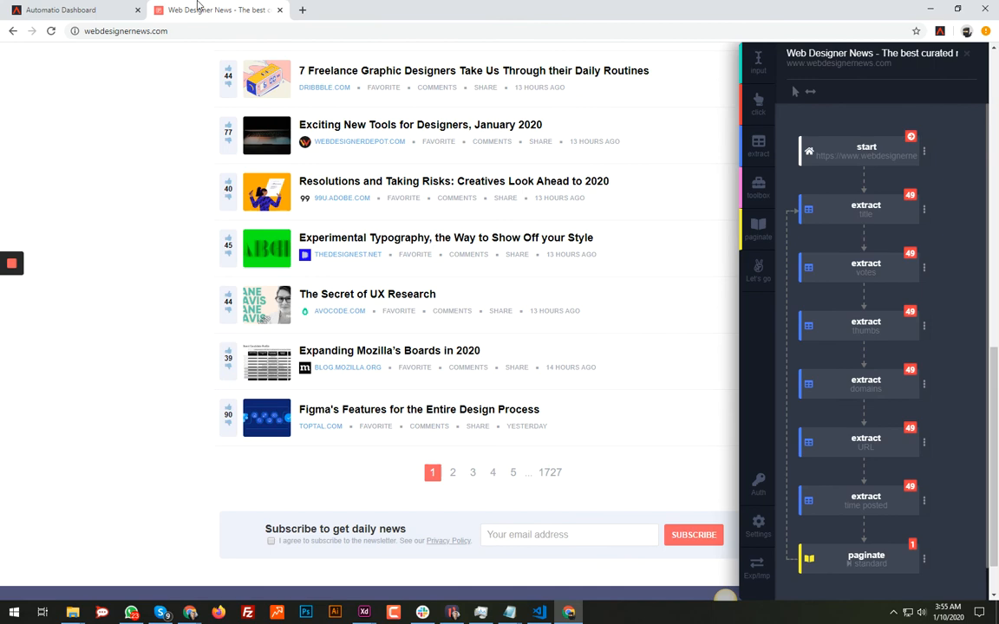
{"action": "left_click", "coordinate": [96, 14]}
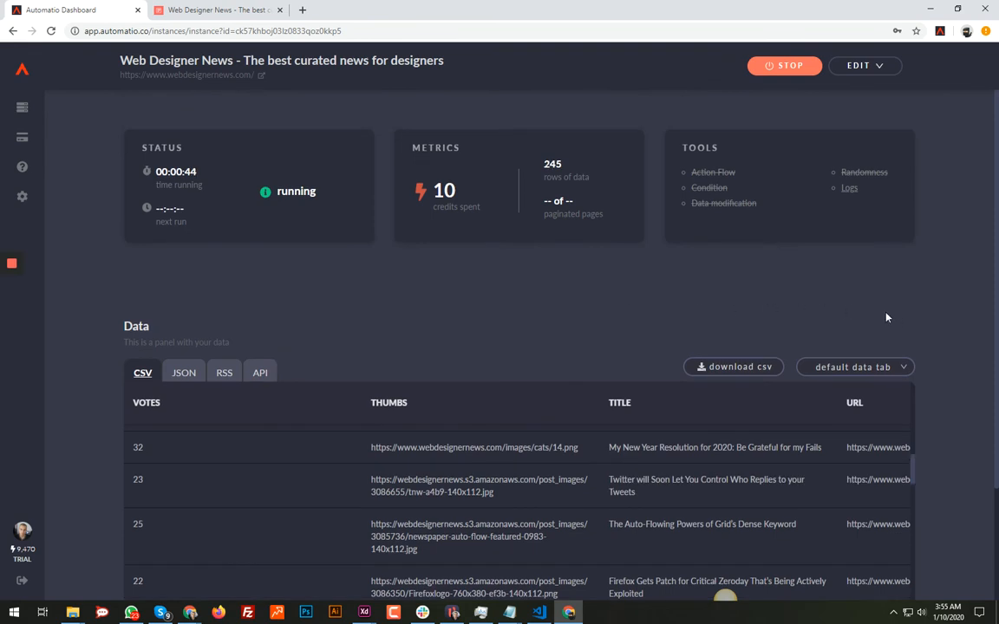
Check the rows-of-data metric while the bot runs and again once it has finished
{"action": "double_click", "coordinate": [555, 163]}
{"action": "left_click", "coordinate": [577, 292]}
{"action": "mouse_move", "coordinate": [16, 260]}
{"action": "left_click", "coordinate": [12, 291]}
{"action": "double_click", "coordinate": [553, 164]}
{"action": "left_click", "coordinate": [599, 277]}
Examine the finished bot's CSV data across all columns, including URL, Domains and Time Posted, and return to the instance overview
{"action": "scroll", "coordinate": [930, 329], "scroll_direction": "down", "scroll_amount": 3}
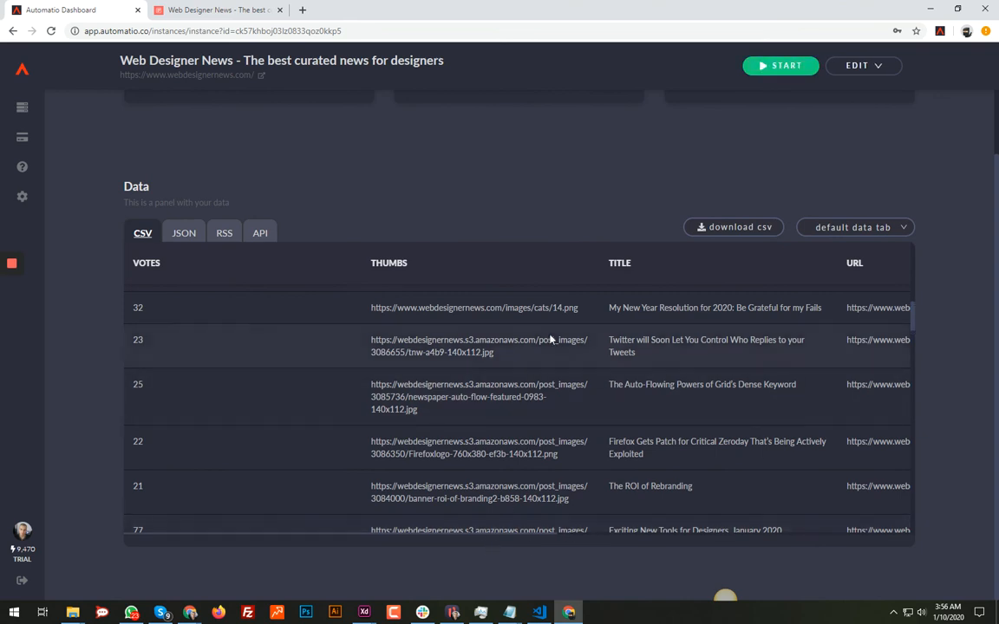
{"action": "scroll", "coordinate": [550, 336], "scroll_direction": "down", "scroll_amount": 5}
{"action": "scroll", "coordinate": [787, 406], "scroll_direction": "down", "scroll_amount": 1}
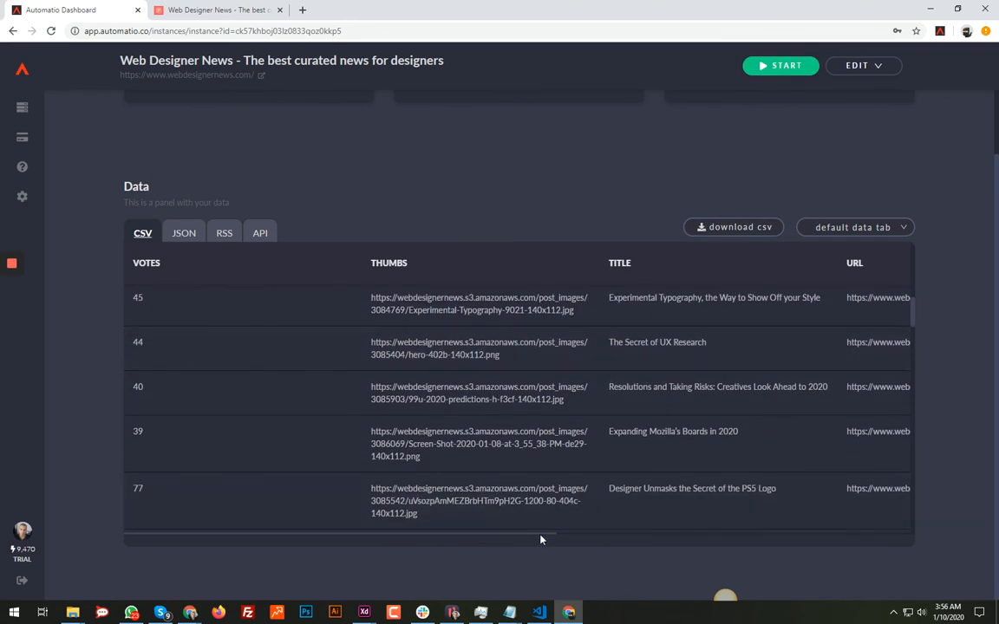
{"action": "left_click_drag", "start_coordinate": [539, 538], "coordinate": [883, 527]}
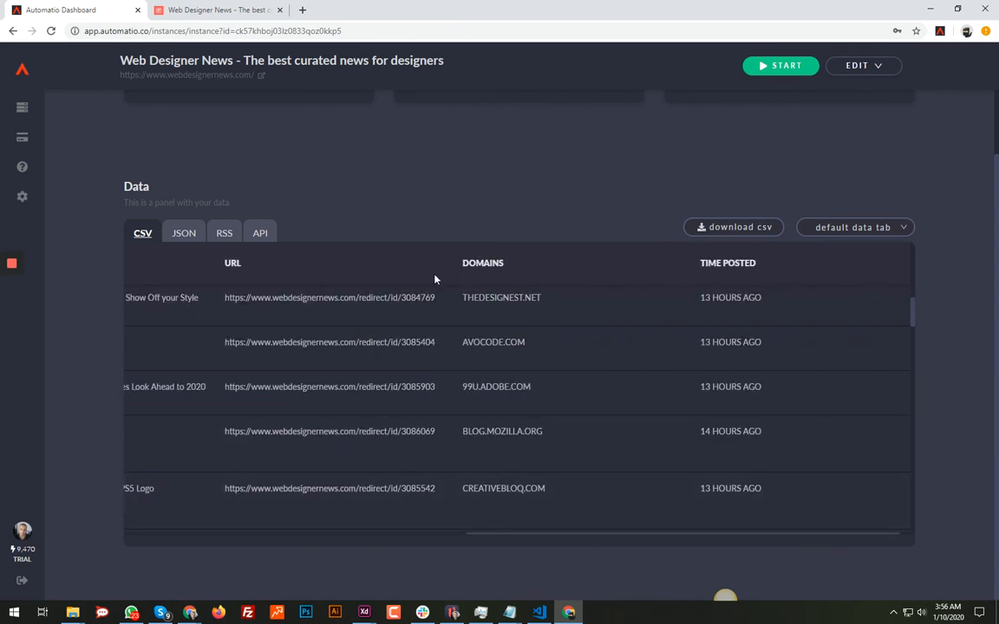
{"action": "double_click", "coordinate": [482, 263]}
{"action": "left_click", "coordinate": [626, 257]}
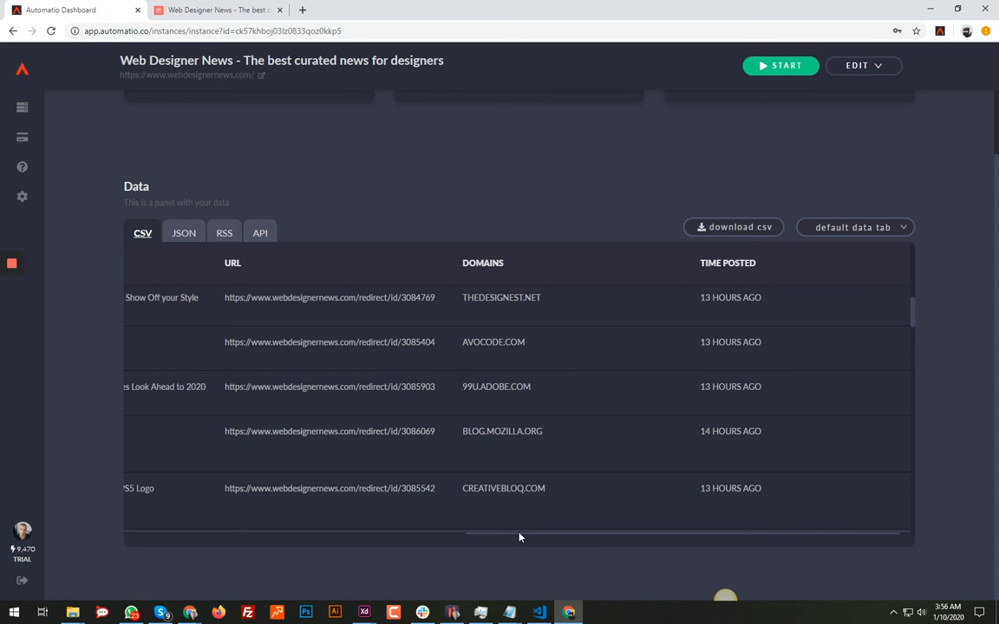
{"action": "left_click_drag", "start_coordinate": [519, 537], "coordinate": [171, 526]}
{"action": "left_click", "coordinate": [584, 557]}
{"action": "scroll", "coordinate": [471, 183], "scroll_direction": "up", "scroll_amount": 2}
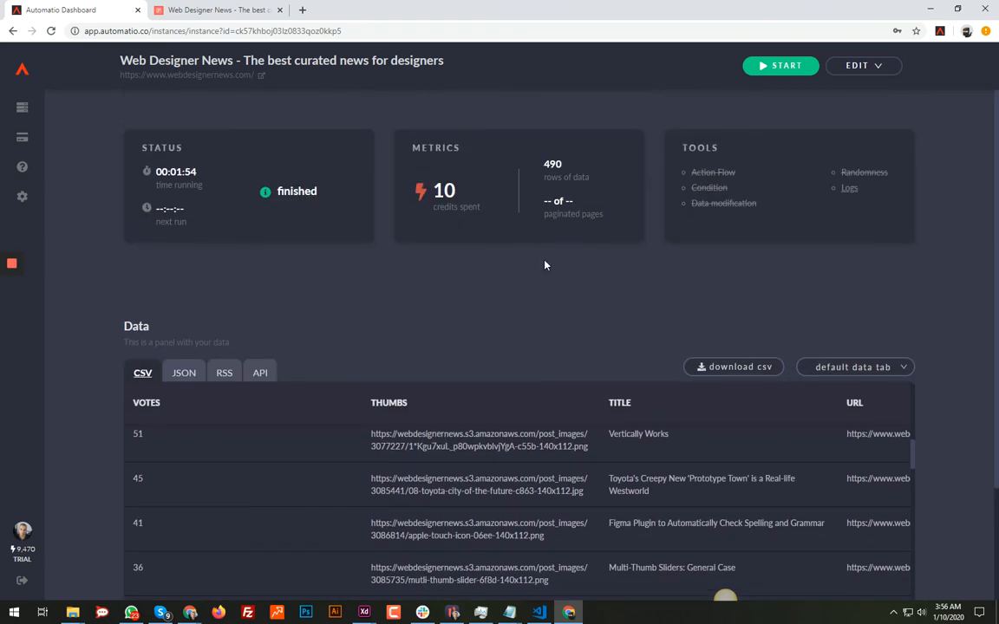